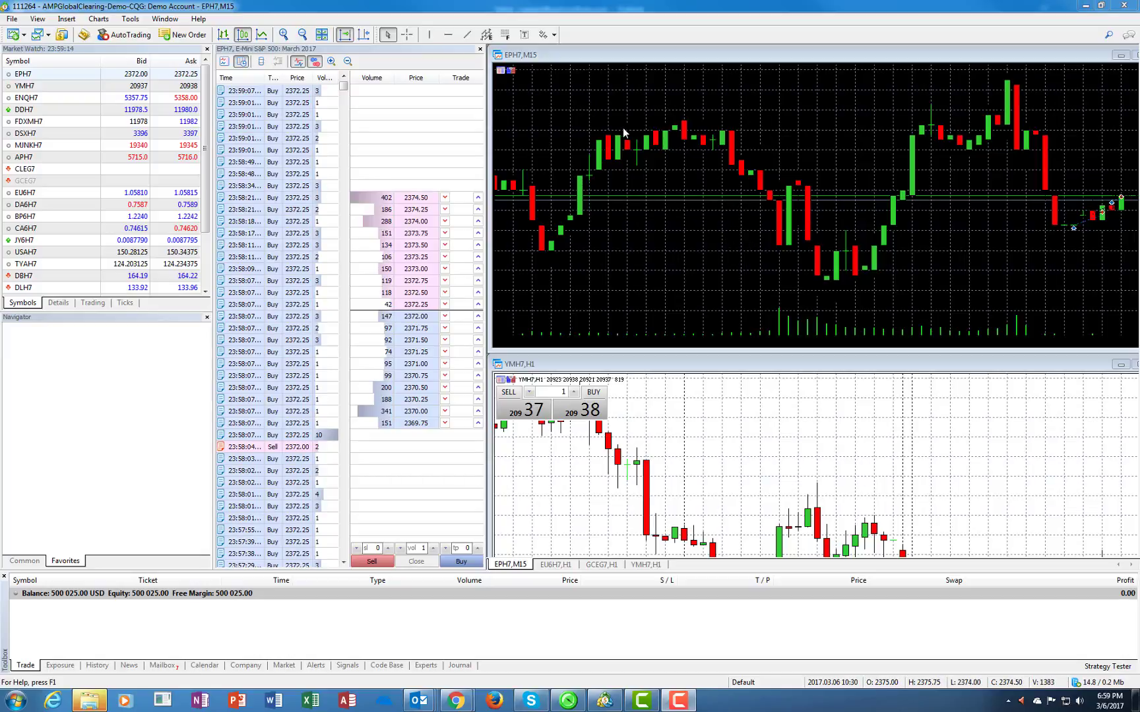
pyautogui.click(511, 71)
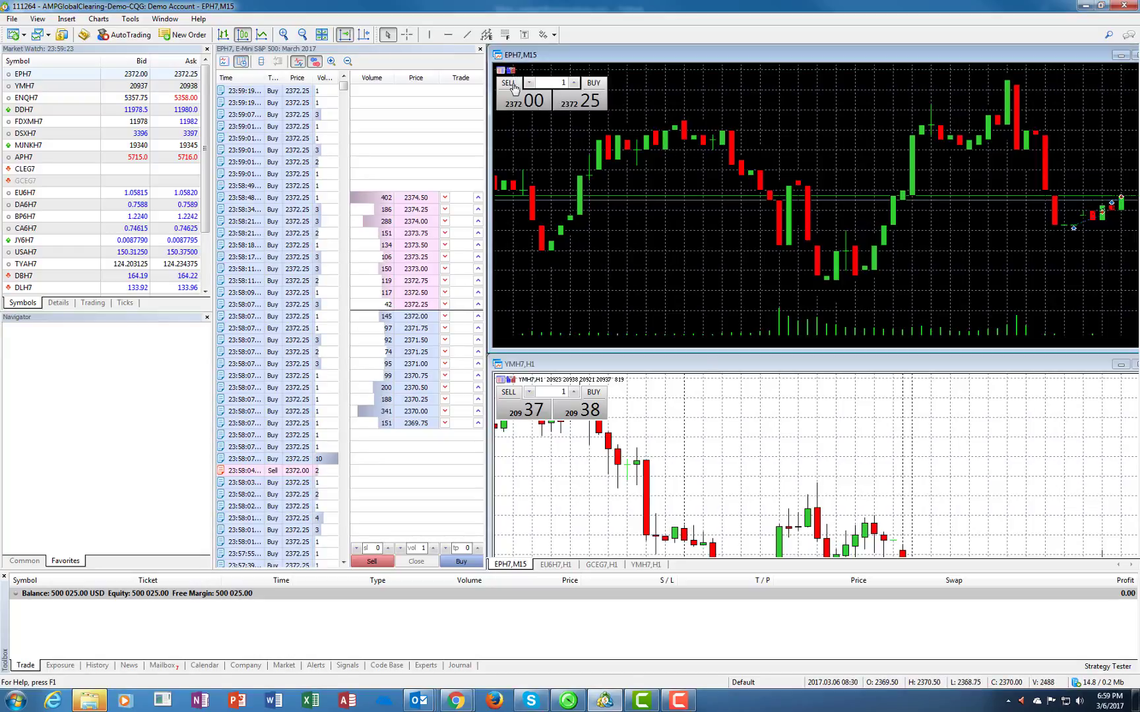
pyautogui.click(501, 70)
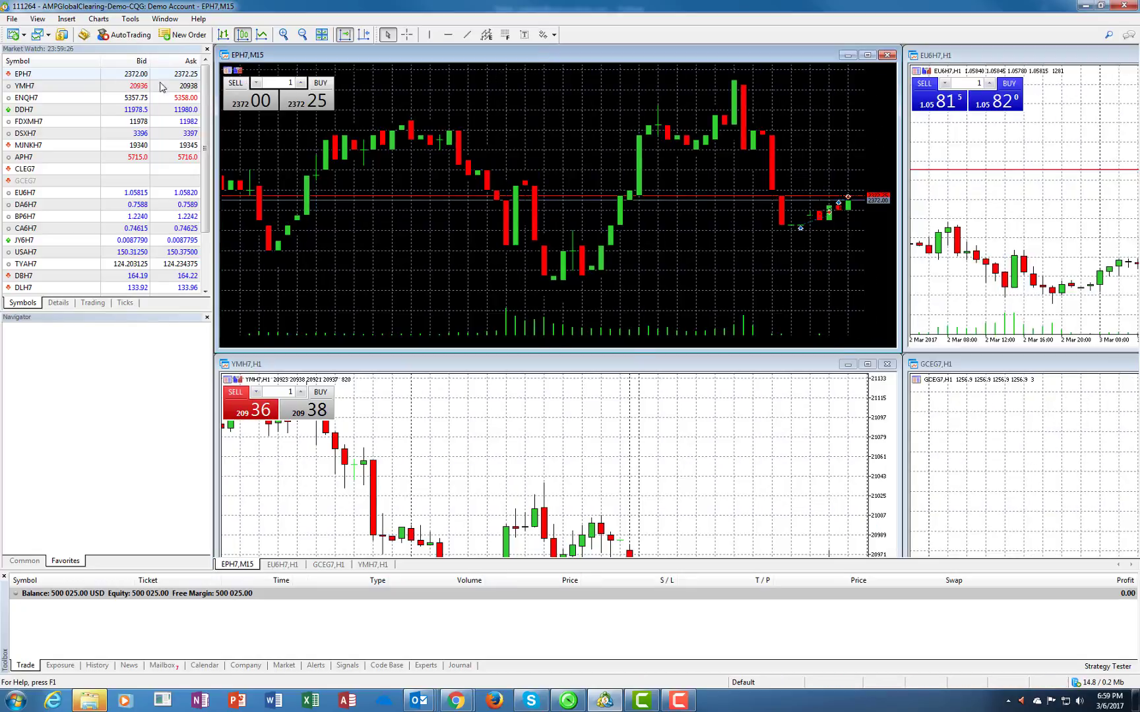
pyautogui.click(228, 71)
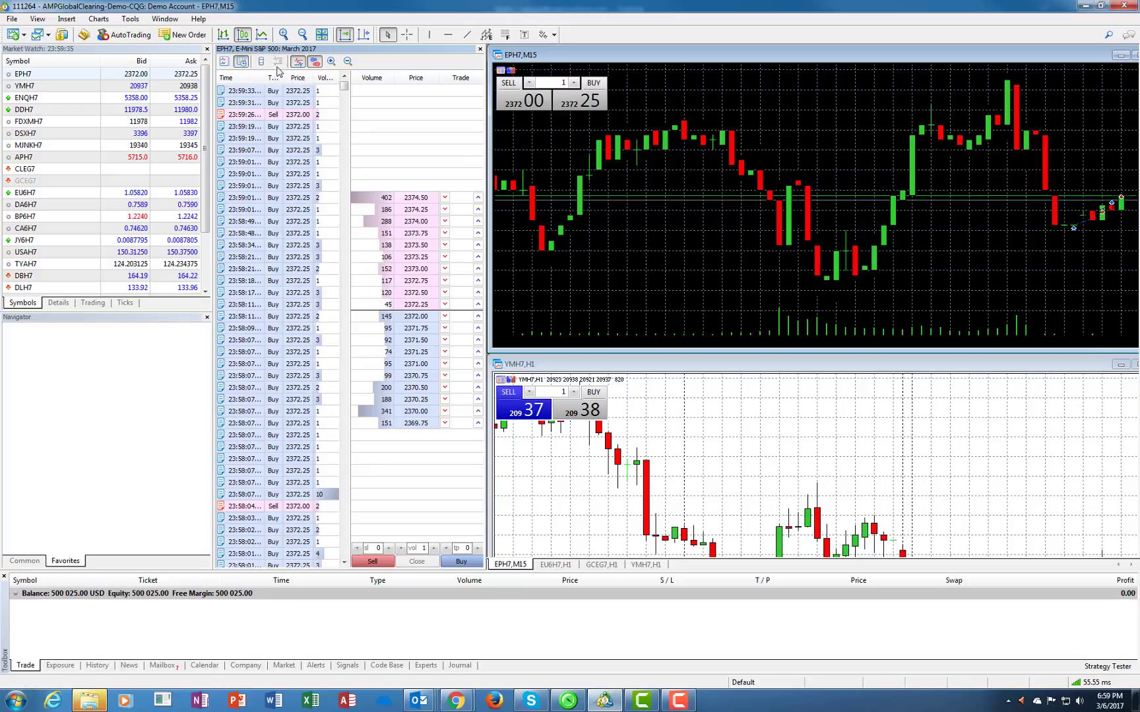
pyautogui.click(225, 62)
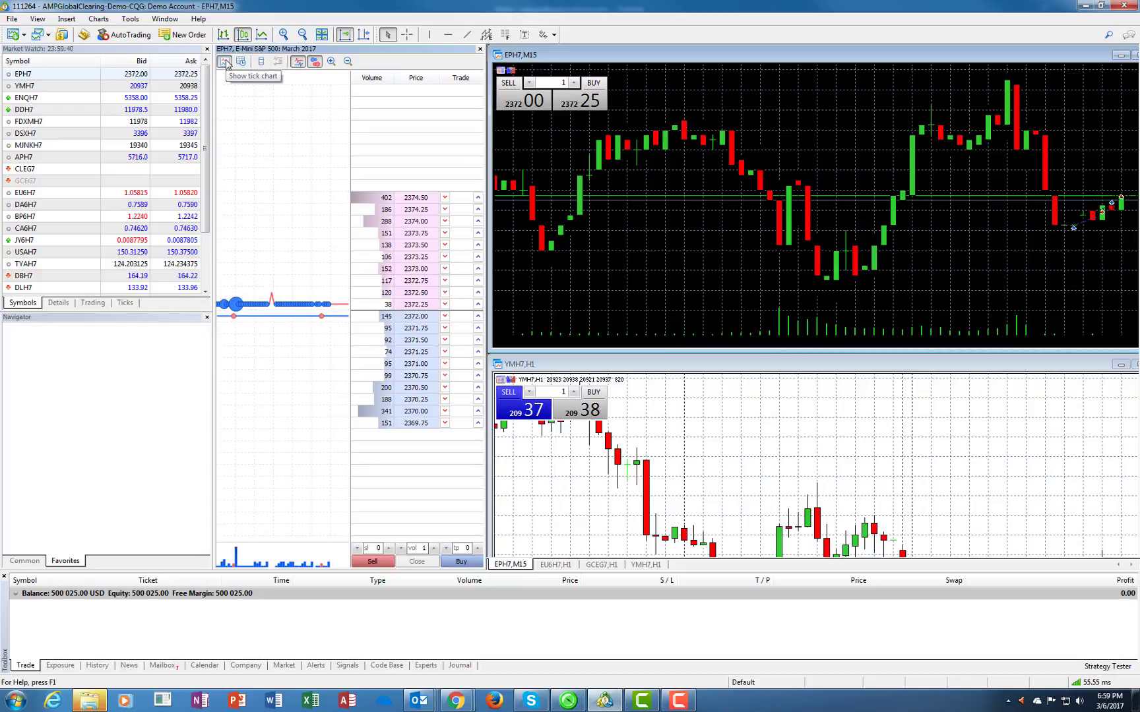
pyautogui.click(242, 62)
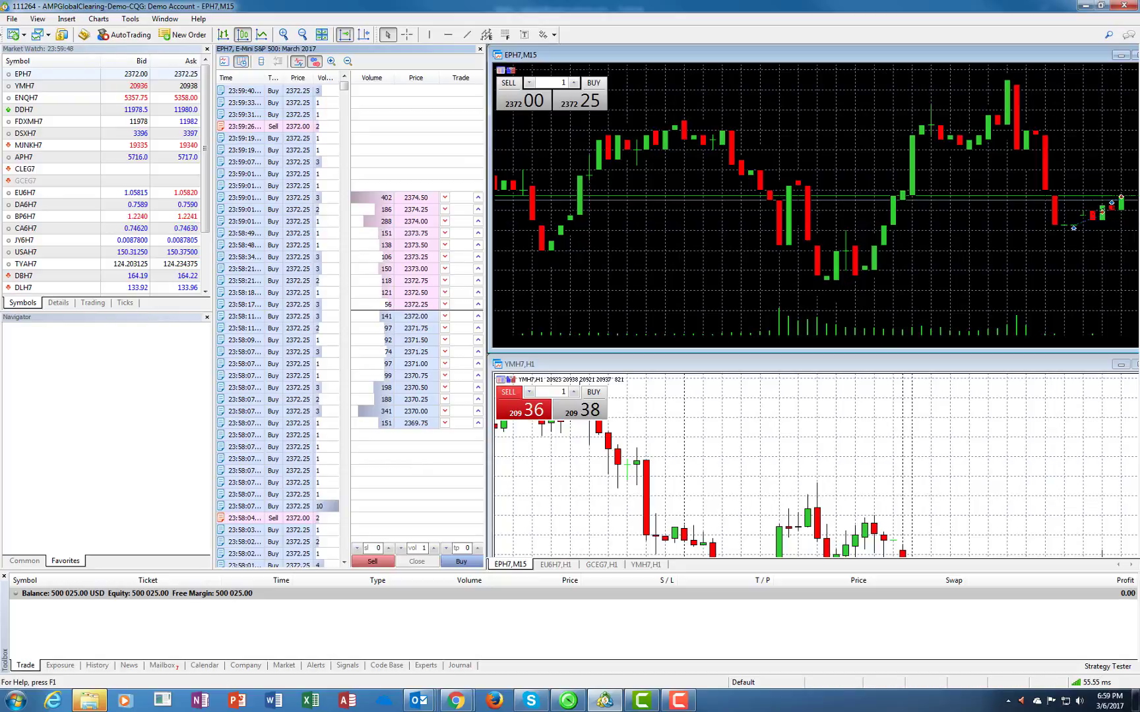
# Bring up the EPH7 New Order window, reopen it with F9, and move it higher over the chart
pyautogui.click(11, 19)
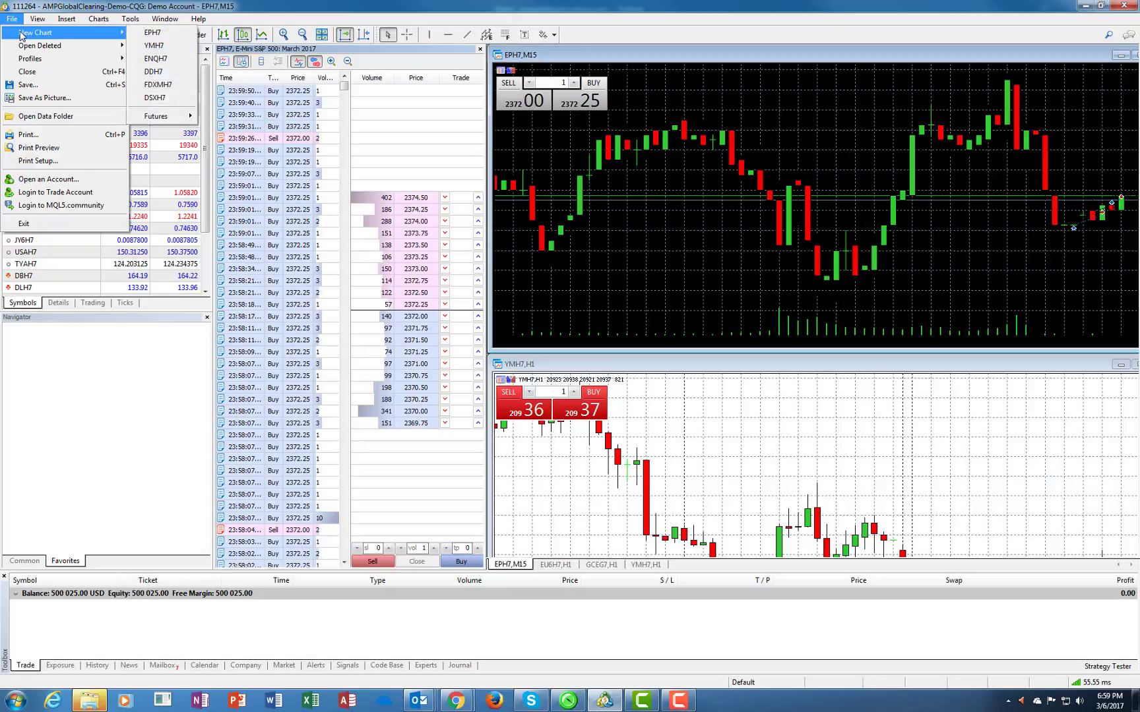
pyautogui.moveTo(131, 19)
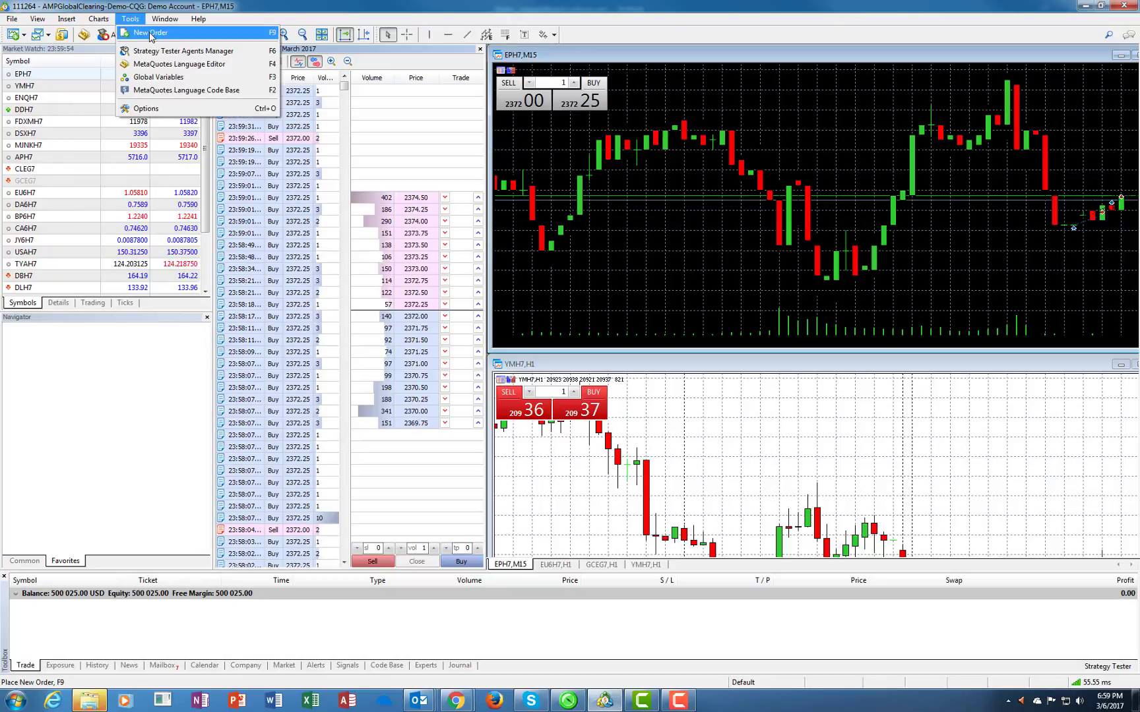
pyautogui.click(151, 35)
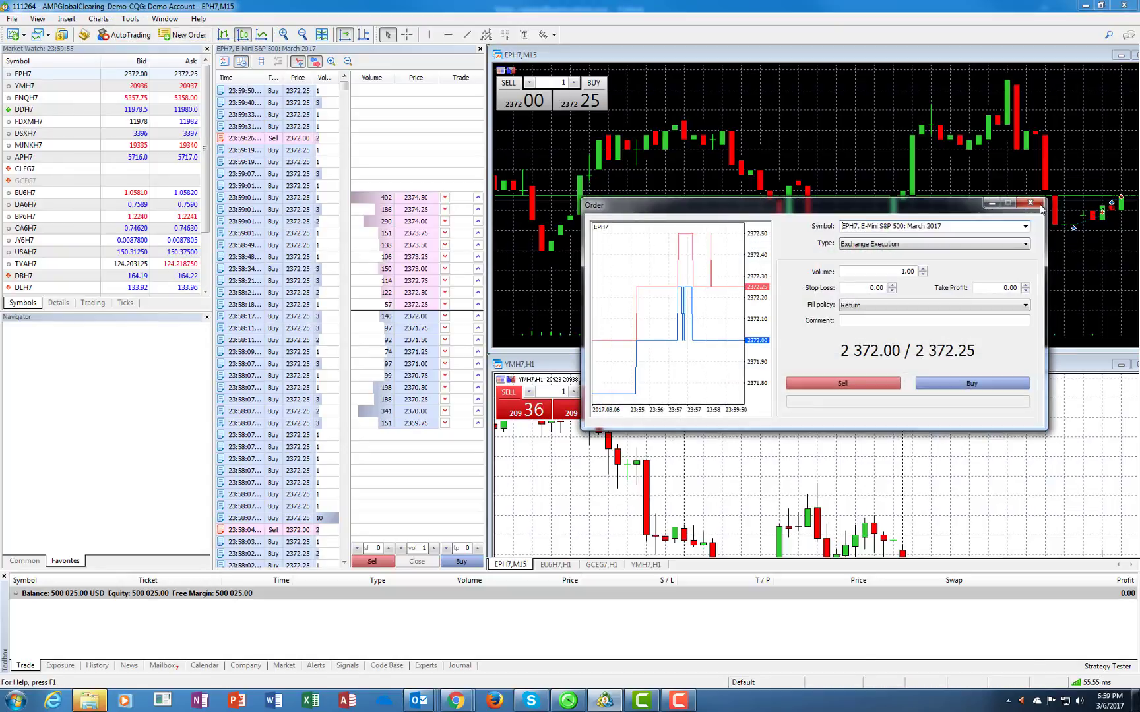
pyautogui.press('Escape')
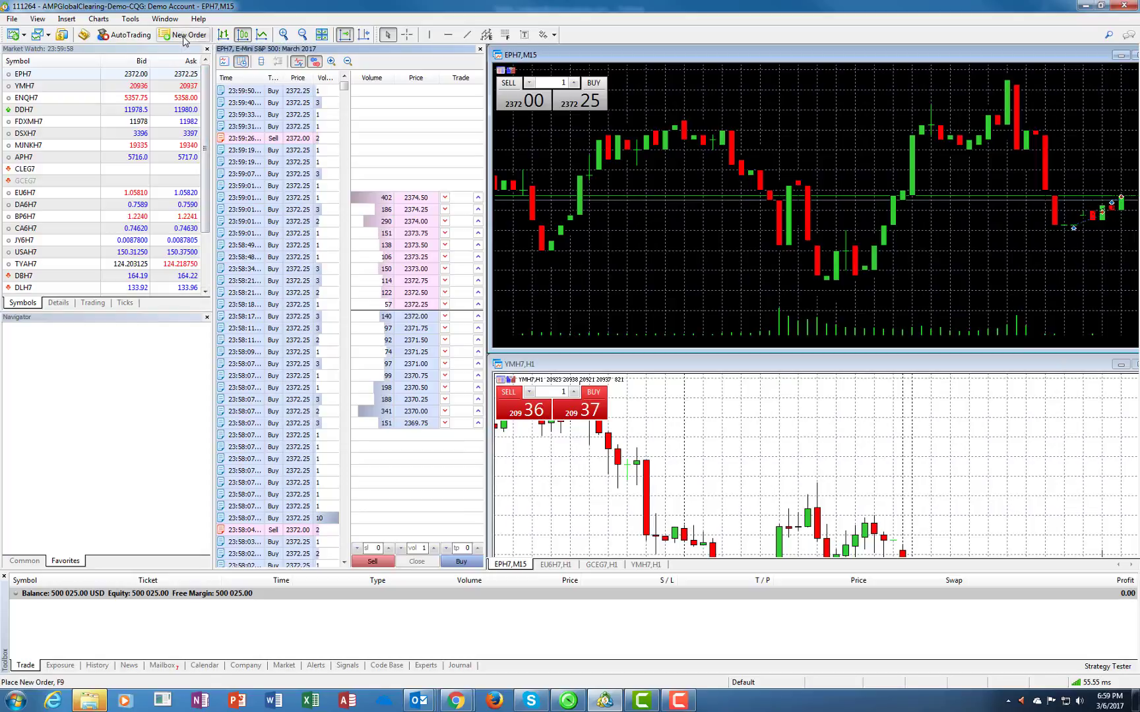
pyautogui.click(184, 37)
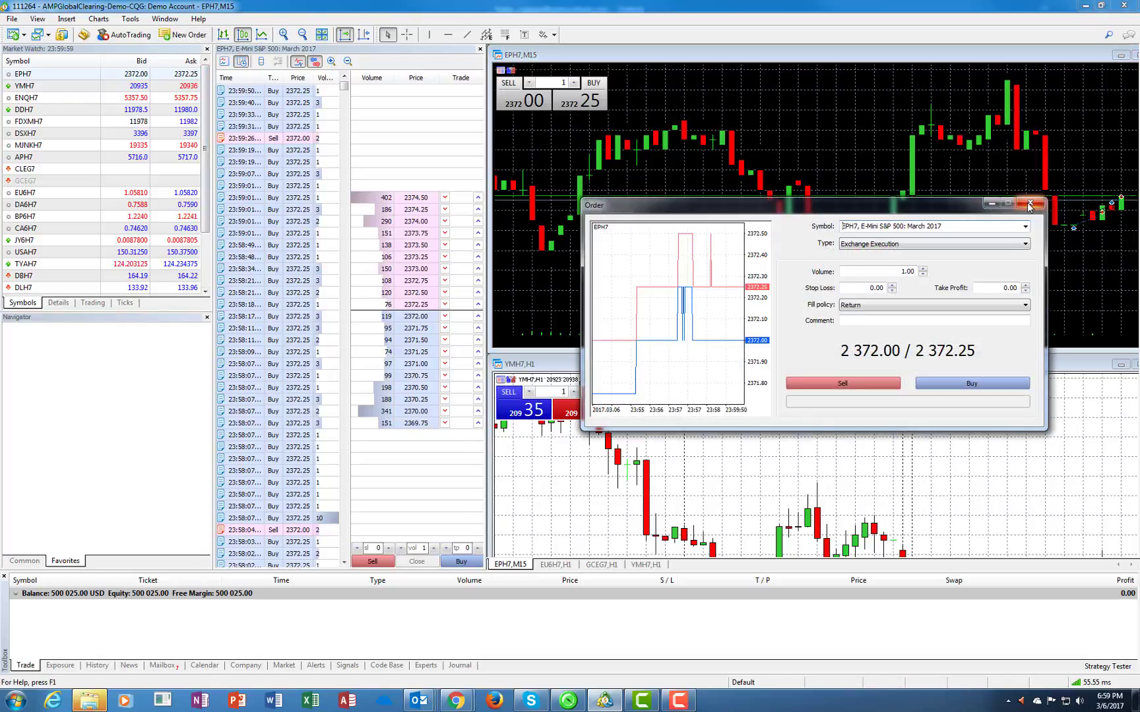
pyautogui.press('Escape')
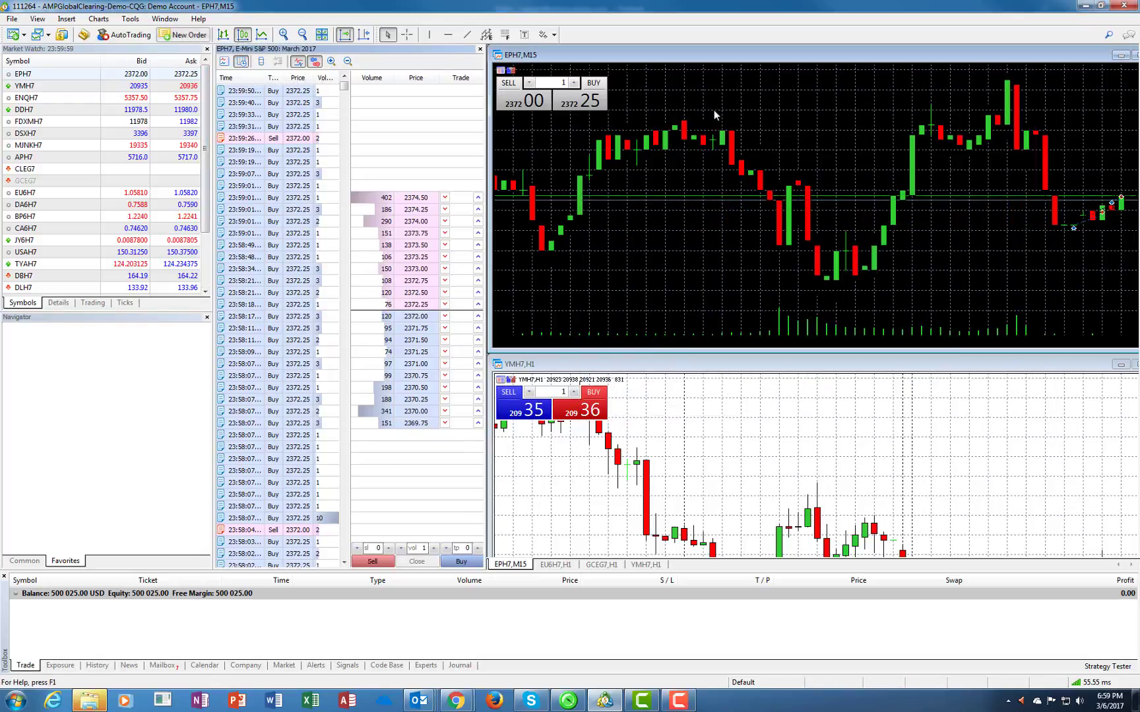
pyautogui.press('F9')
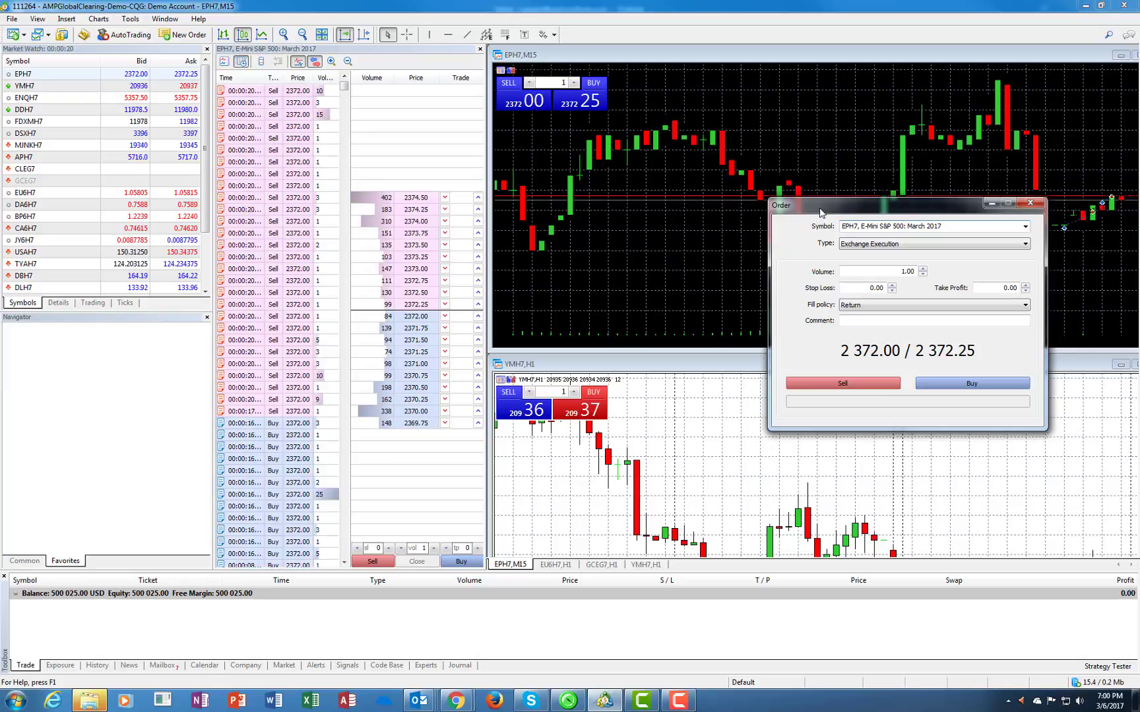
pyautogui.moveTo(820, 206); pyautogui.dragTo(812, 162)
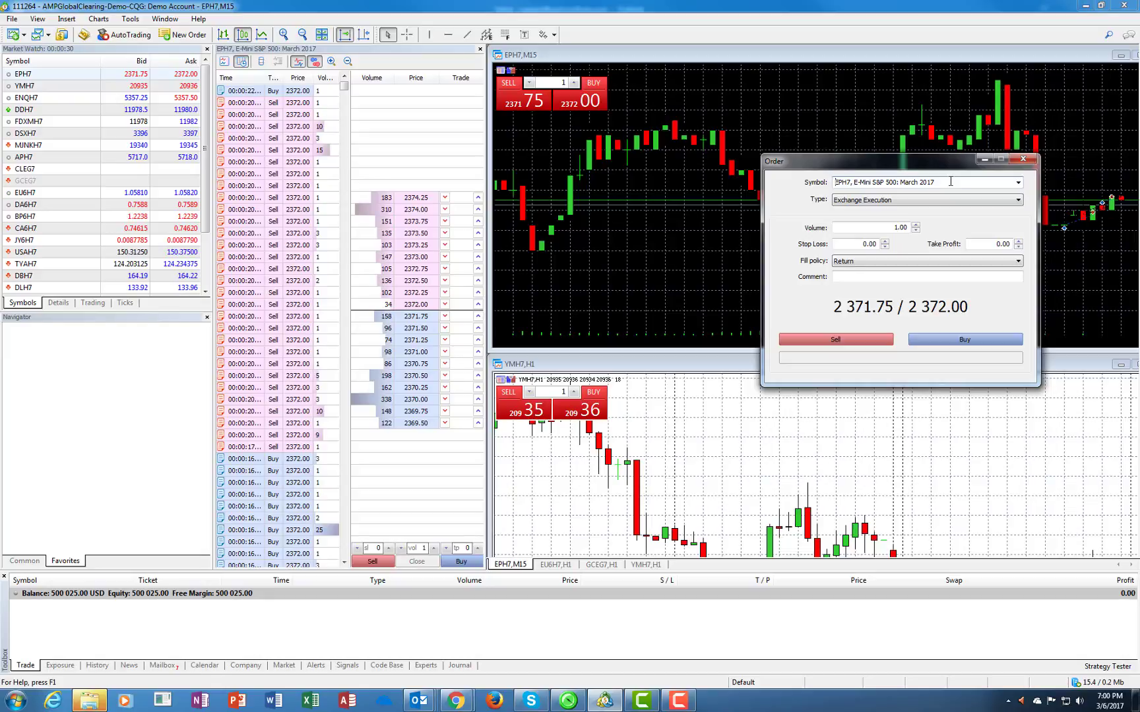
pyautogui.click(1018, 183)
pyautogui.click(1018, 183)
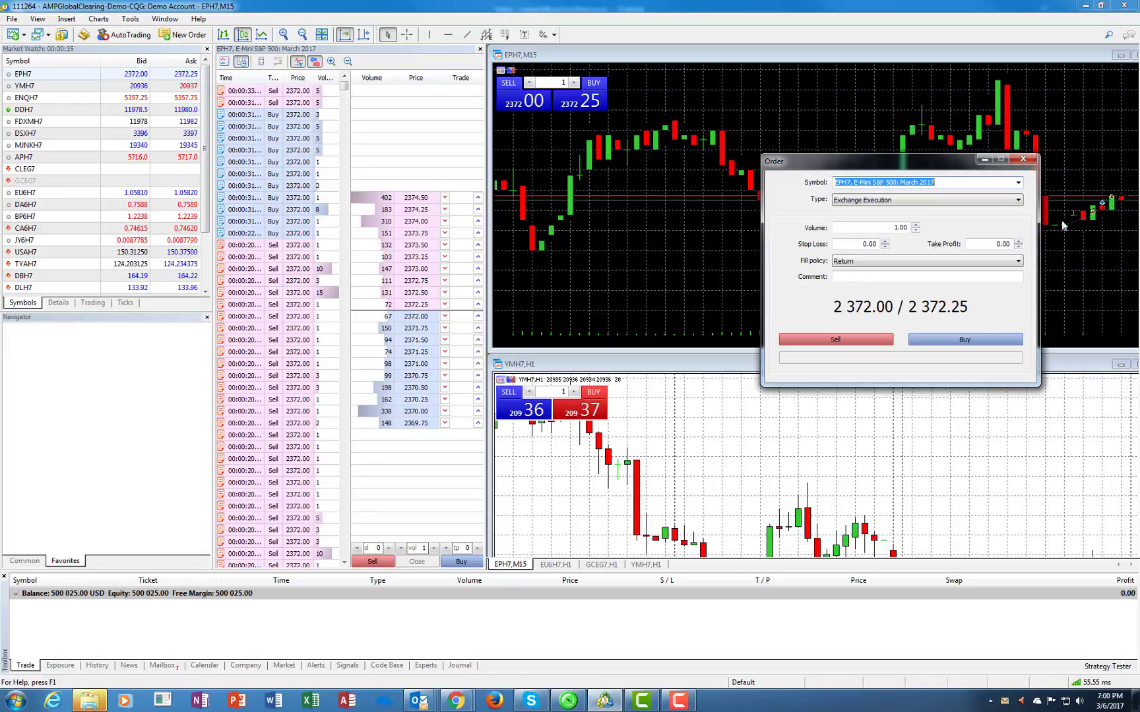
pyautogui.click(1018, 183)
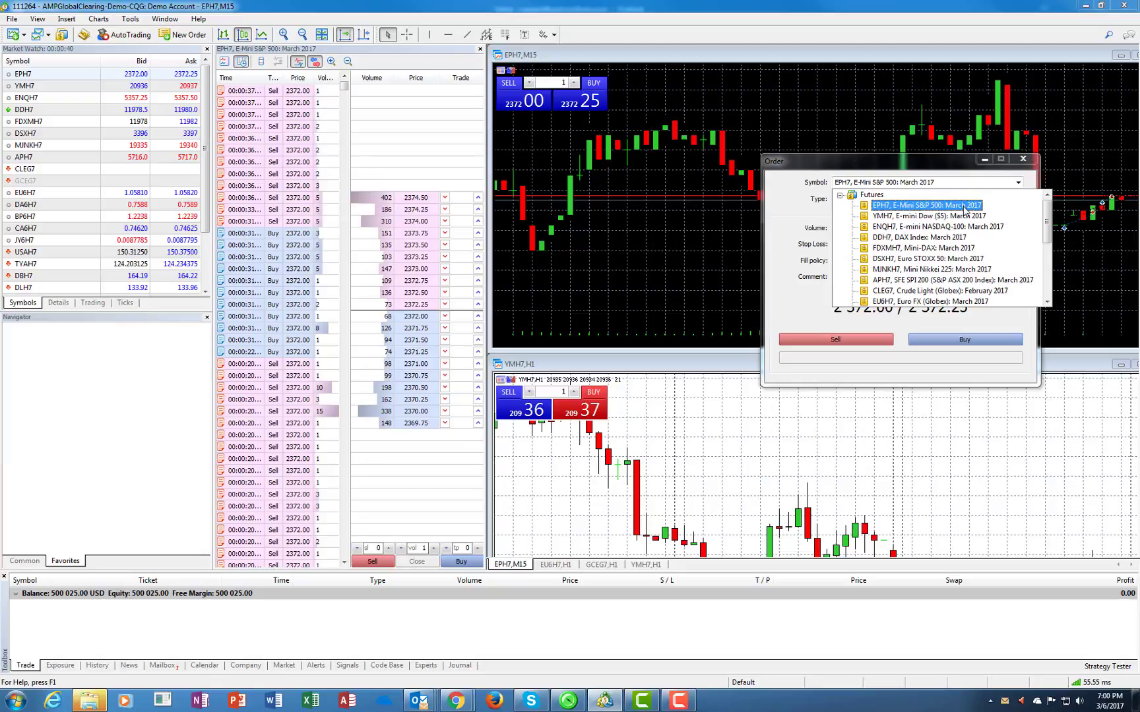
pyautogui.click(786, 211)
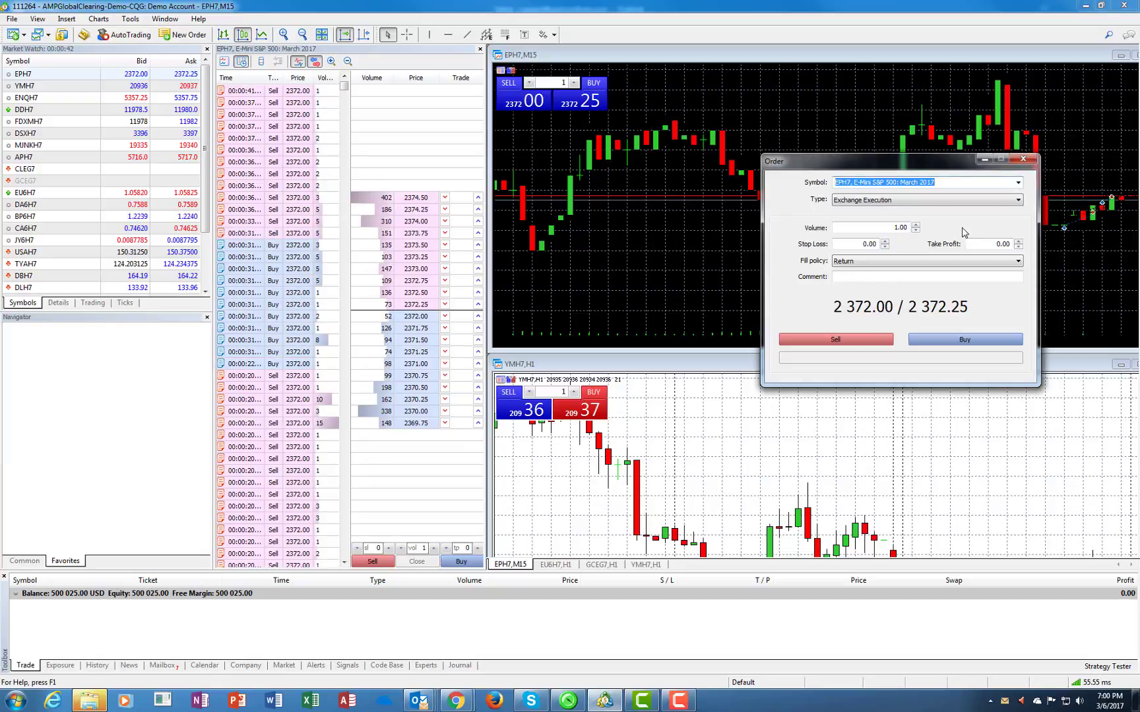
pyautogui.click(908, 205)
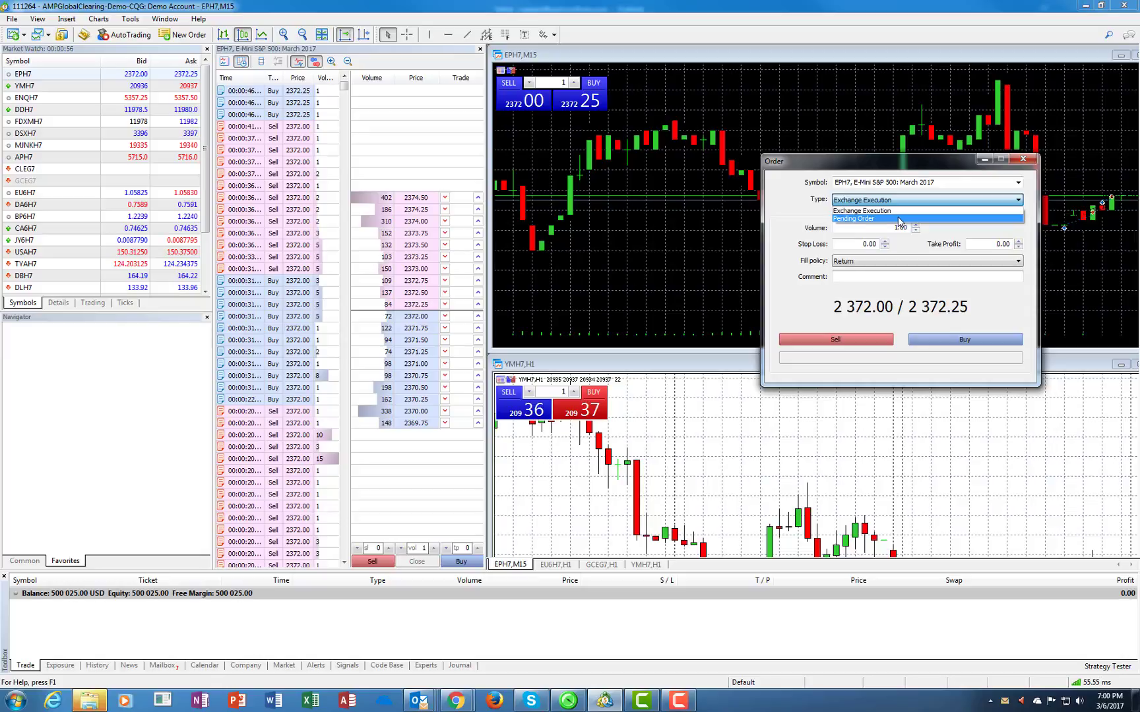
pyautogui.click(889, 197)
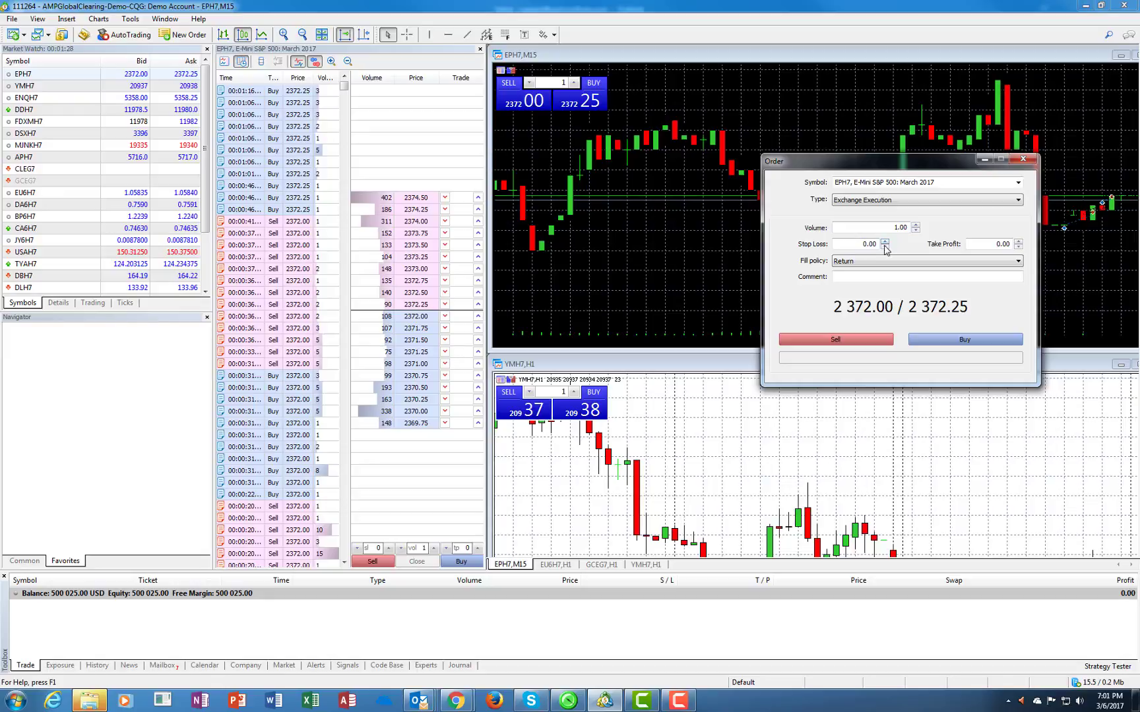
# Lower the stop loss to 2366.50 and buy 1 EPH7 contract at market
pyautogui.click(884, 245)
pyautogui.click(885, 247)
pyautogui.click(885, 246)
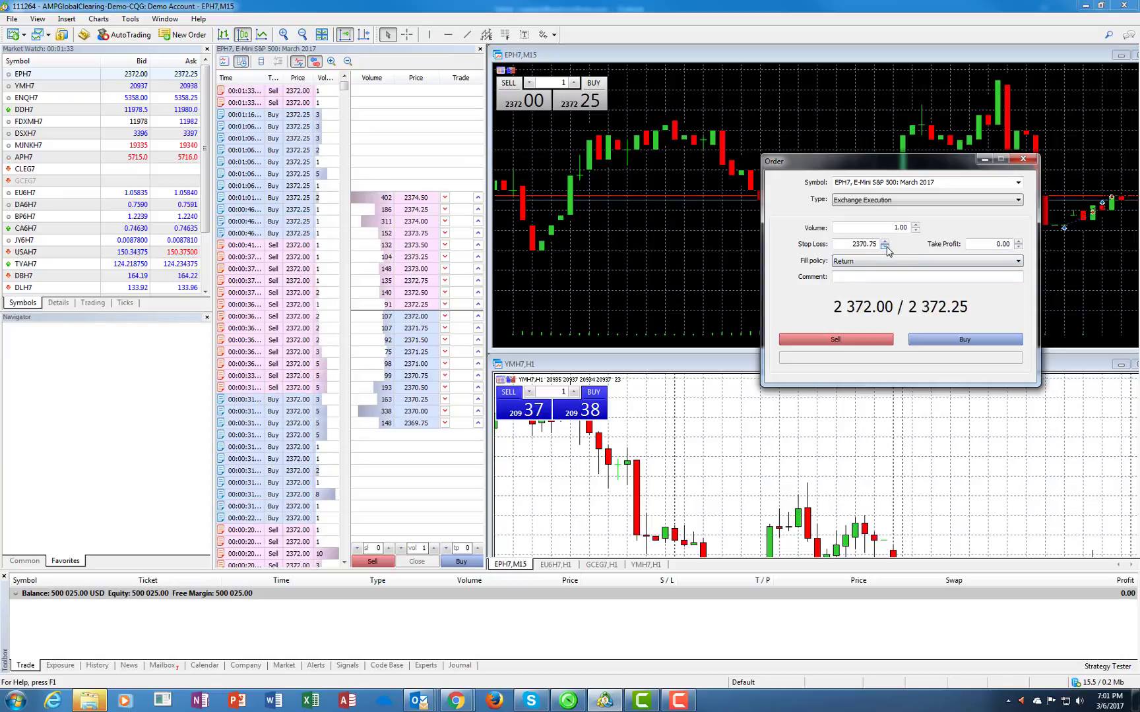
pyautogui.click(885, 247)
pyautogui.click(885, 247)
pyautogui.click(885, 246)
pyautogui.click(885, 247)
pyautogui.click(988, 341)
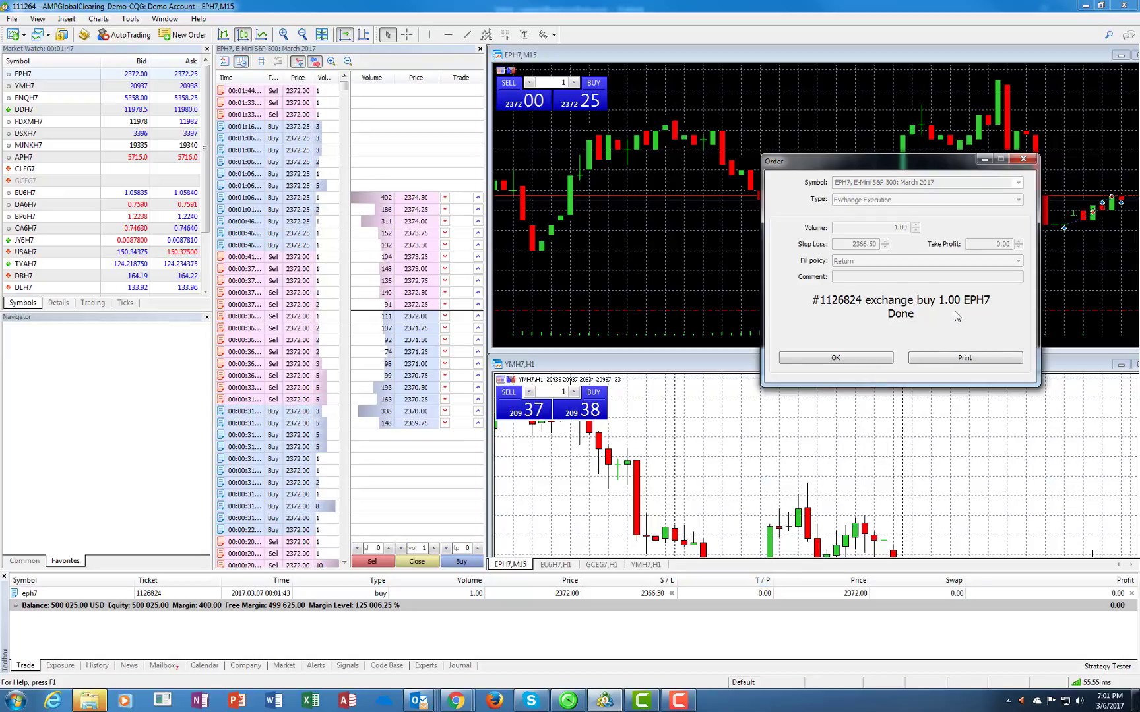
# Close the 1-lot EPH7 buy through Modify Position with Exchange Execution and acknowledge it
pyautogui.click(856, 361)
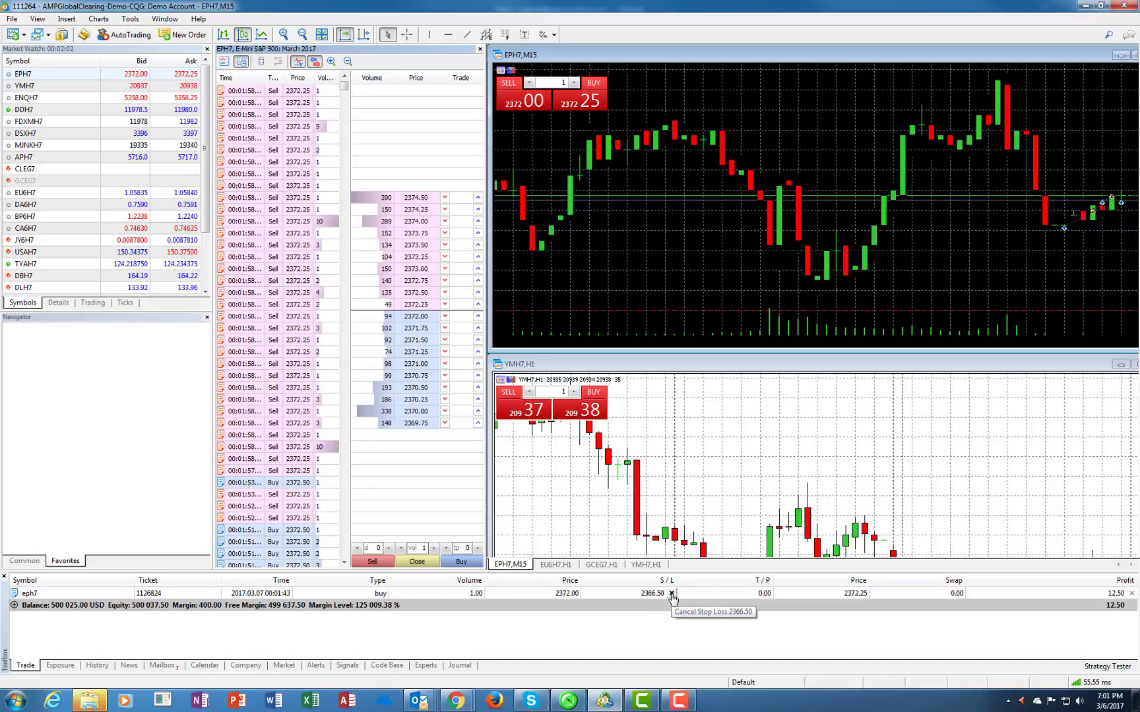
pyautogui.click(671, 594)
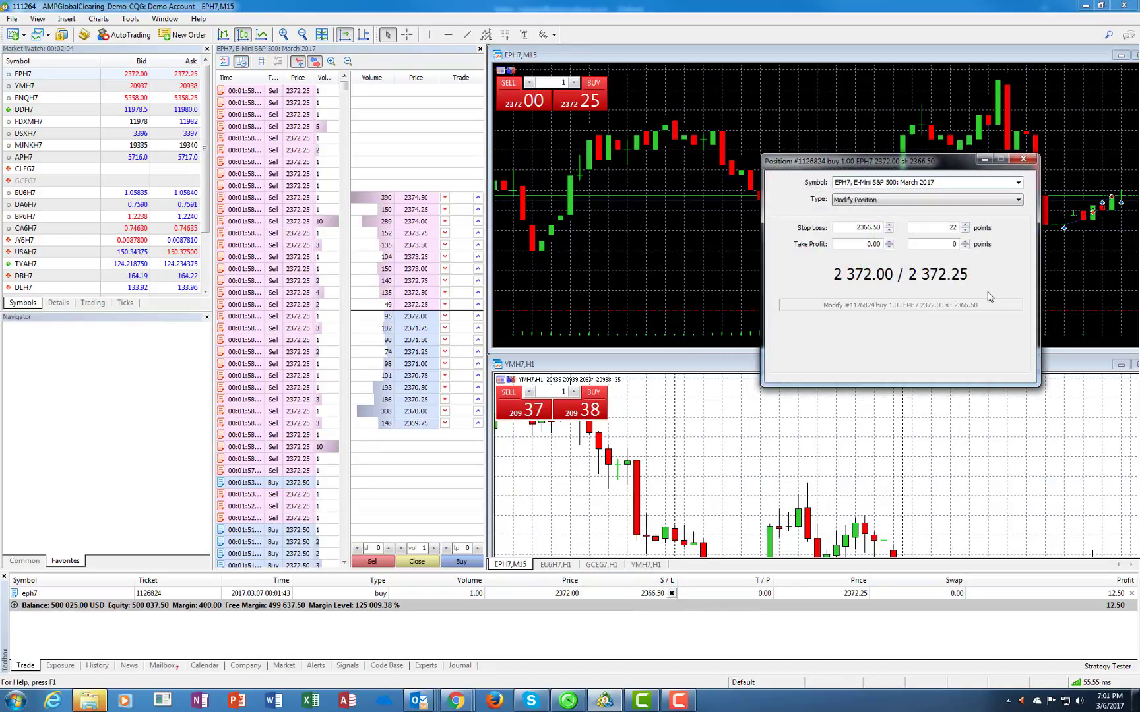
pyautogui.click(911, 200)
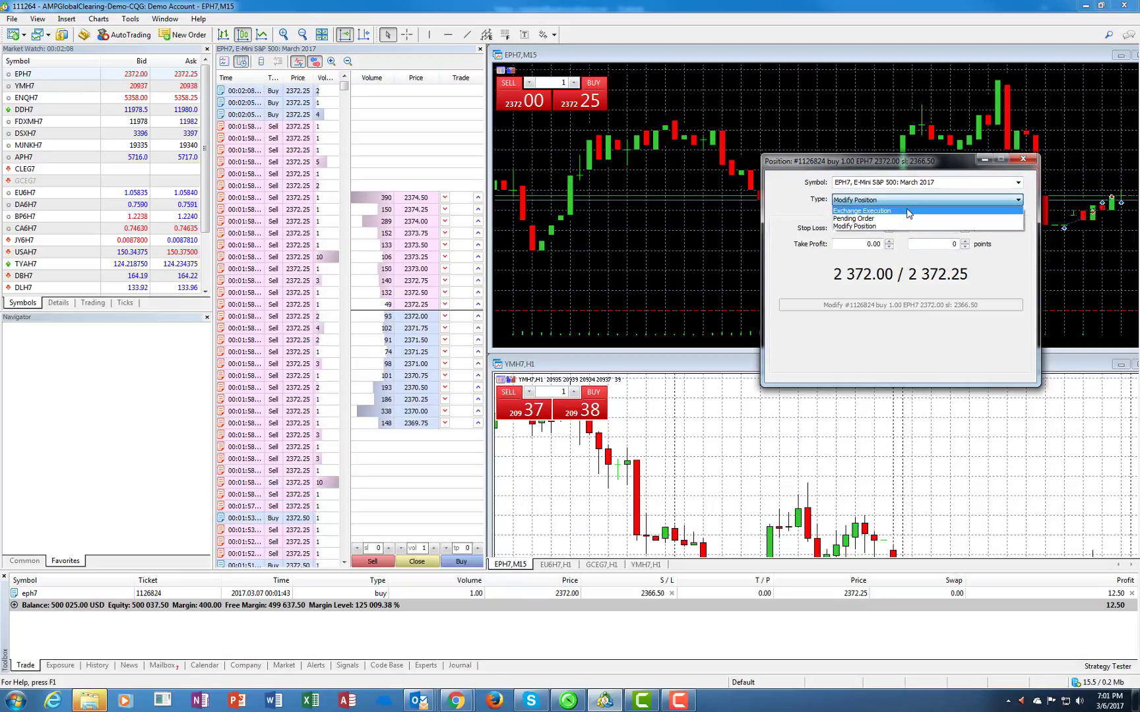
pyautogui.click(909, 211)
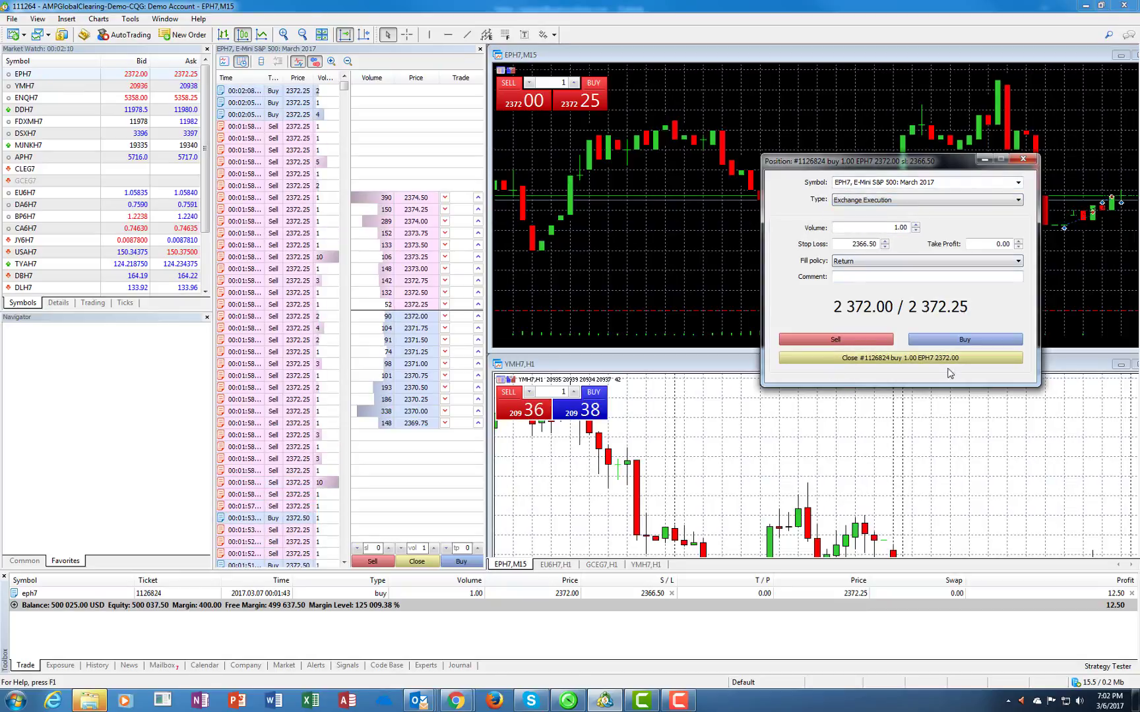
pyautogui.click(884, 362)
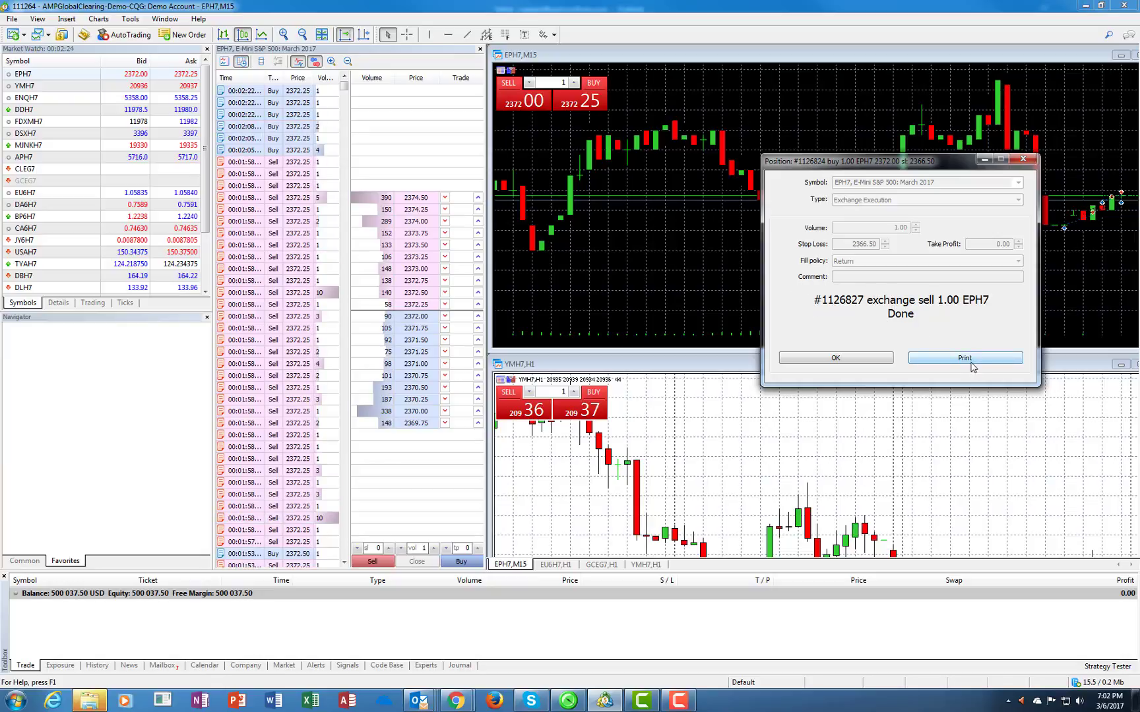
pyautogui.click(848, 360)
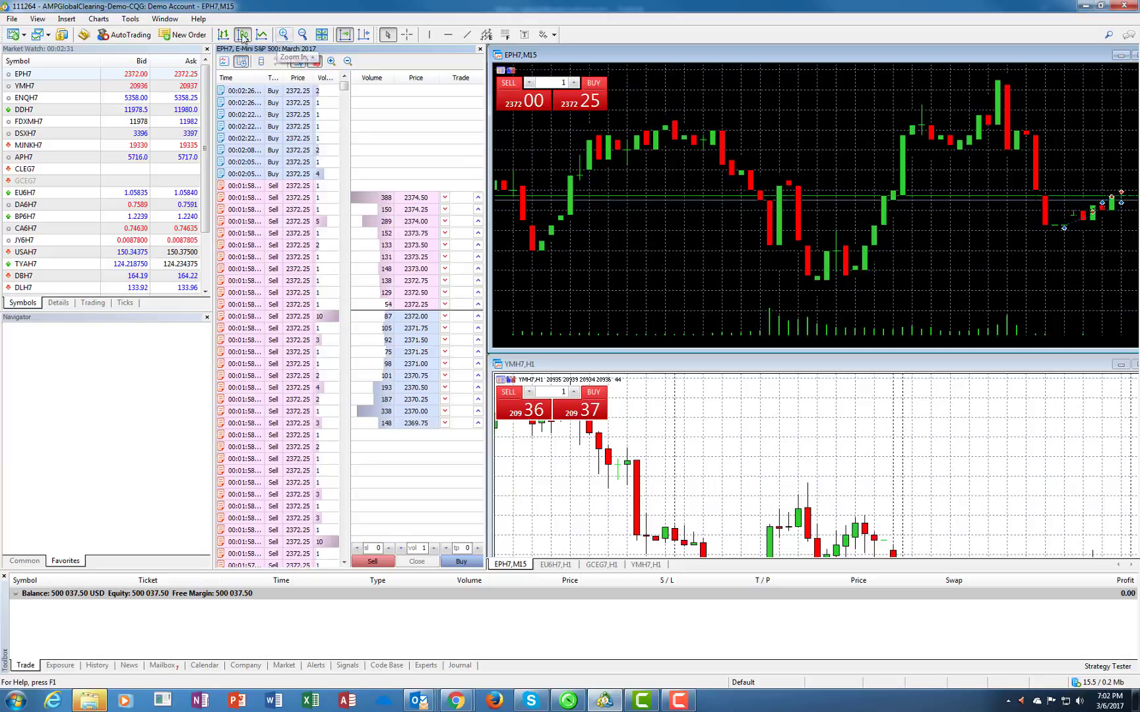
# Try enabling One Click Trading in Options > Trade, decline the disclaimer, and cancel
pyautogui.click(132, 20)
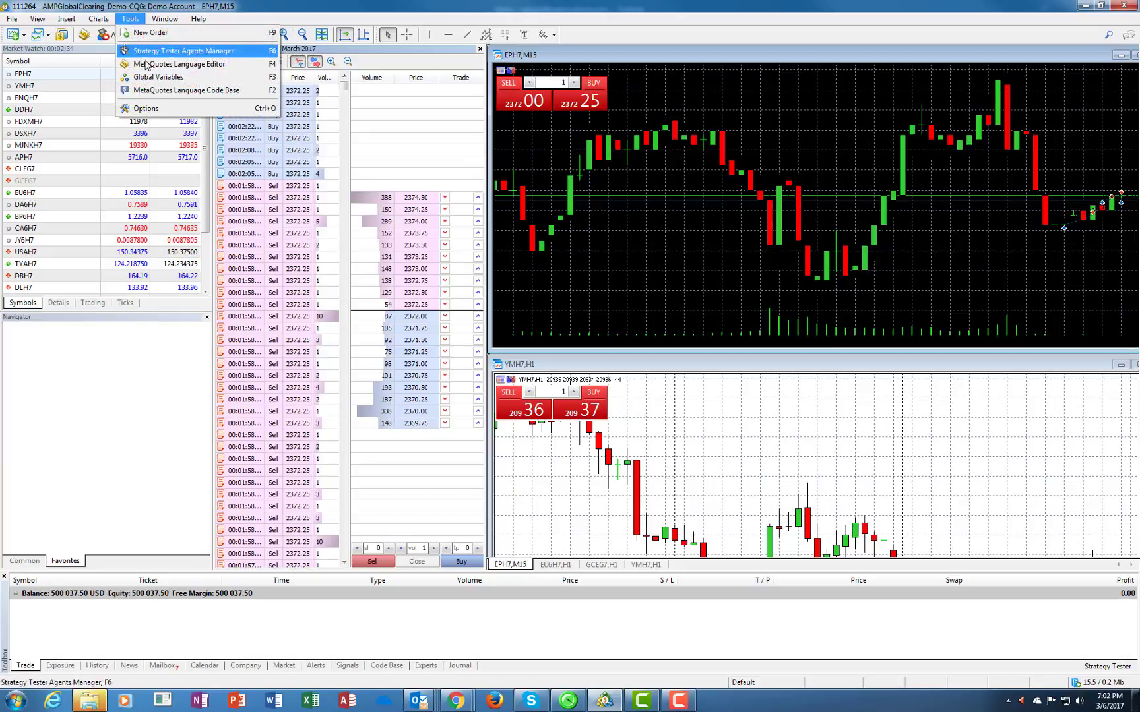
pyautogui.click(142, 108)
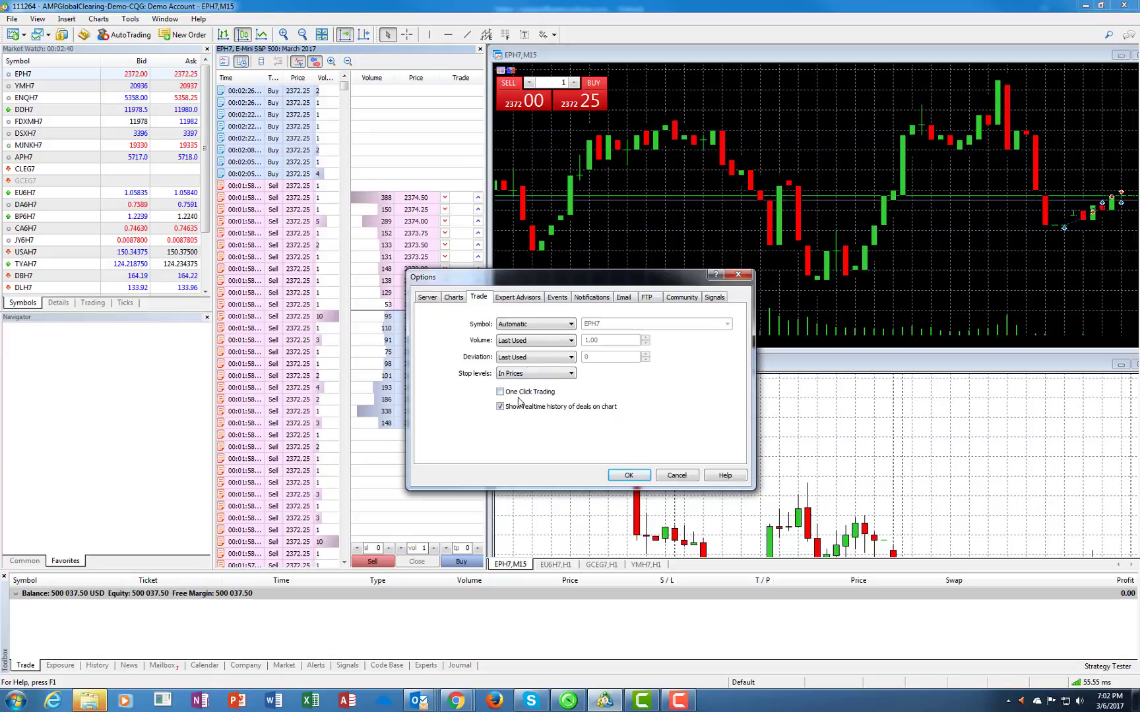
pyautogui.click(501, 392)
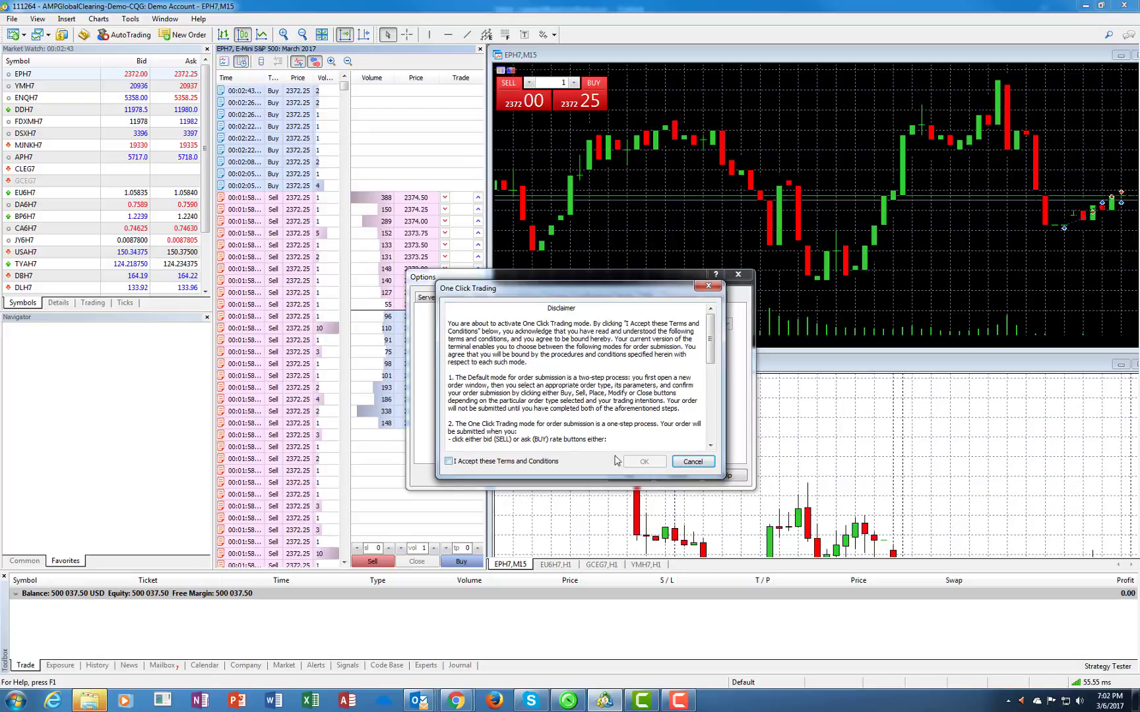
pyautogui.click(708, 464)
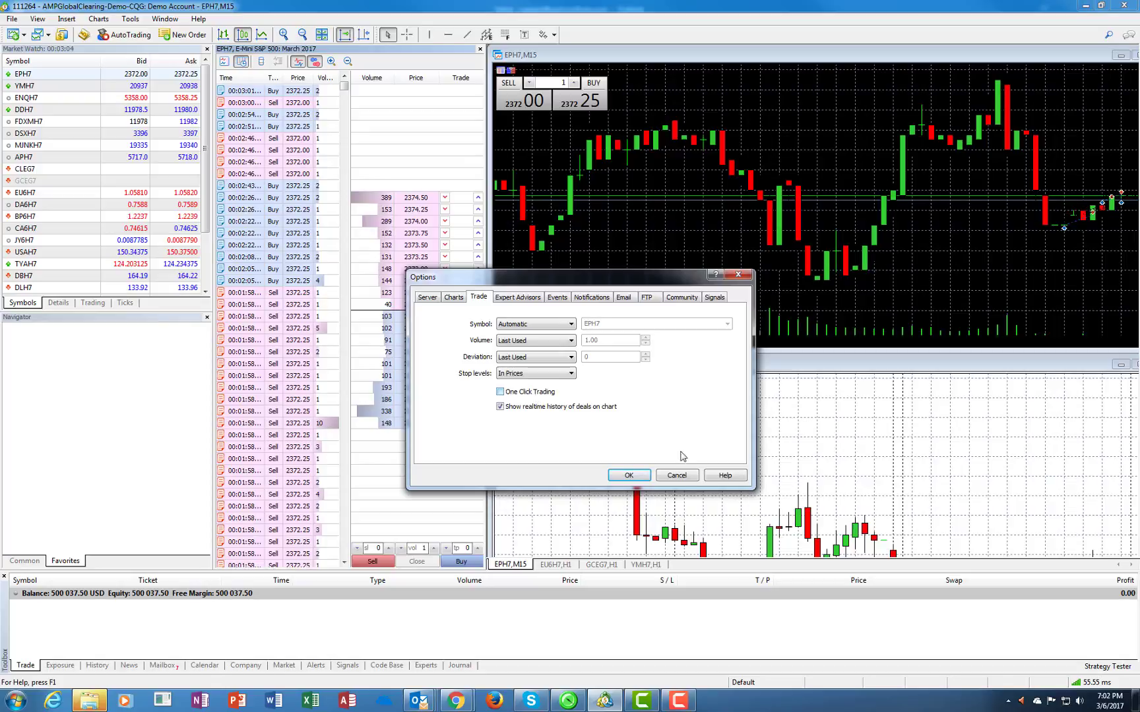
pyautogui.click(672, 474)
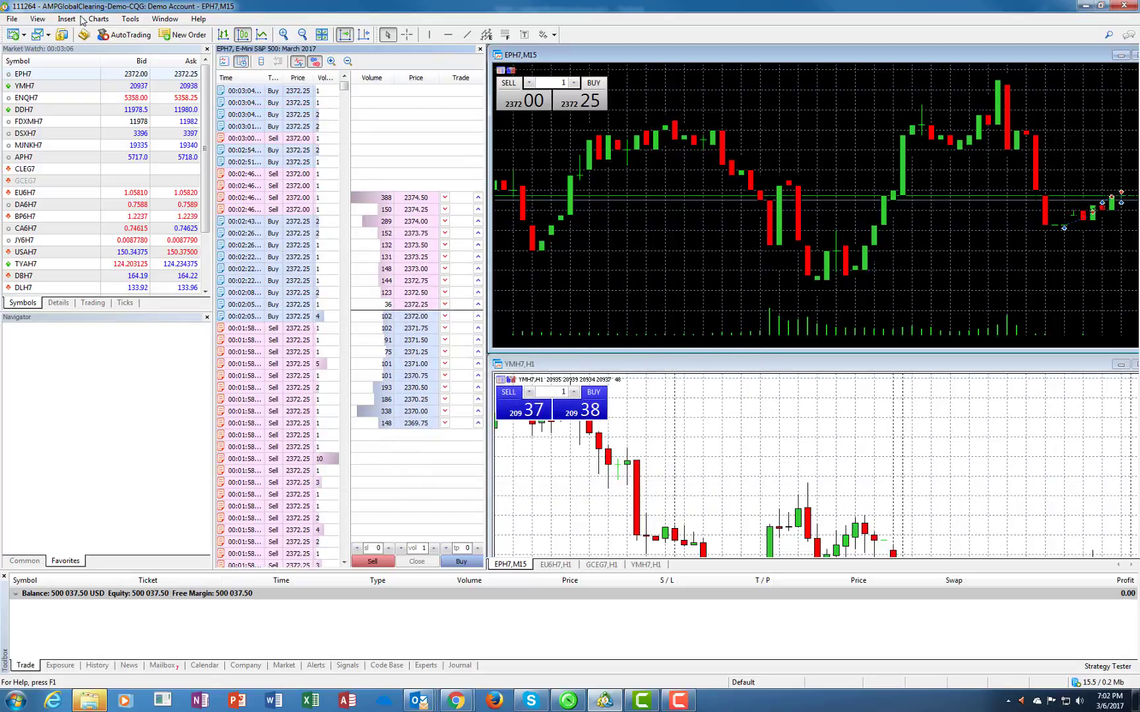
# Reopen the Trade options and decline the One Click Trading disclaimer again
pyautogui.click(130, 19)
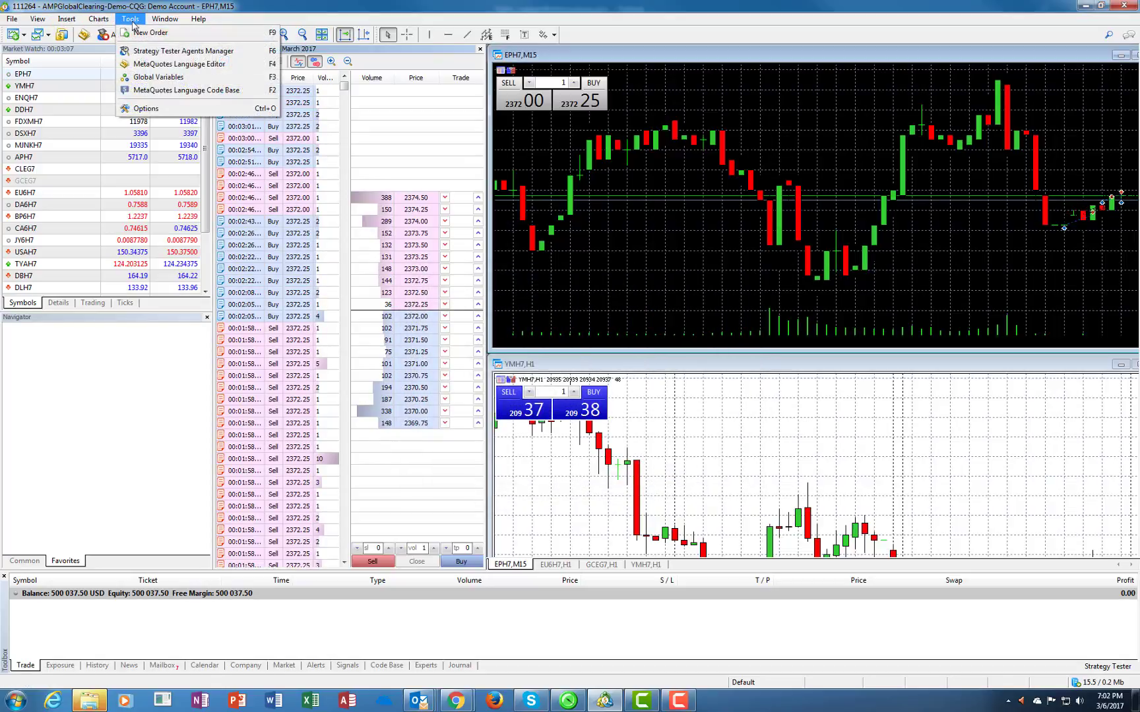
pyautogui.click(167, 113)
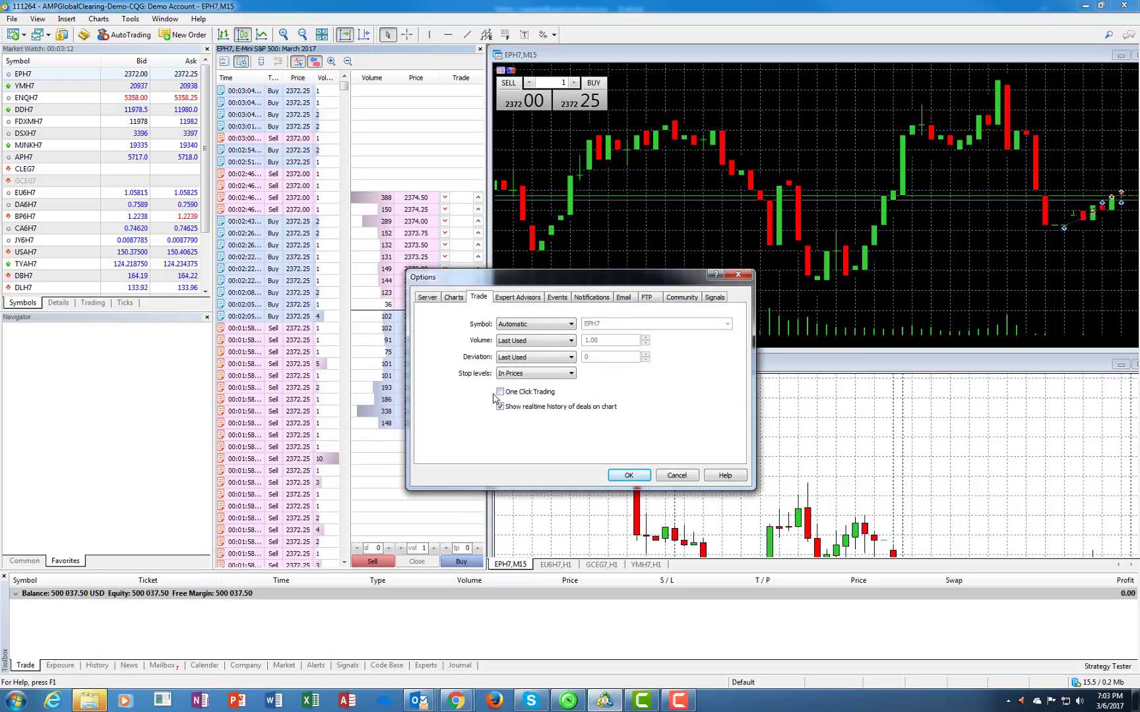
pyautogui.click(499, 392)
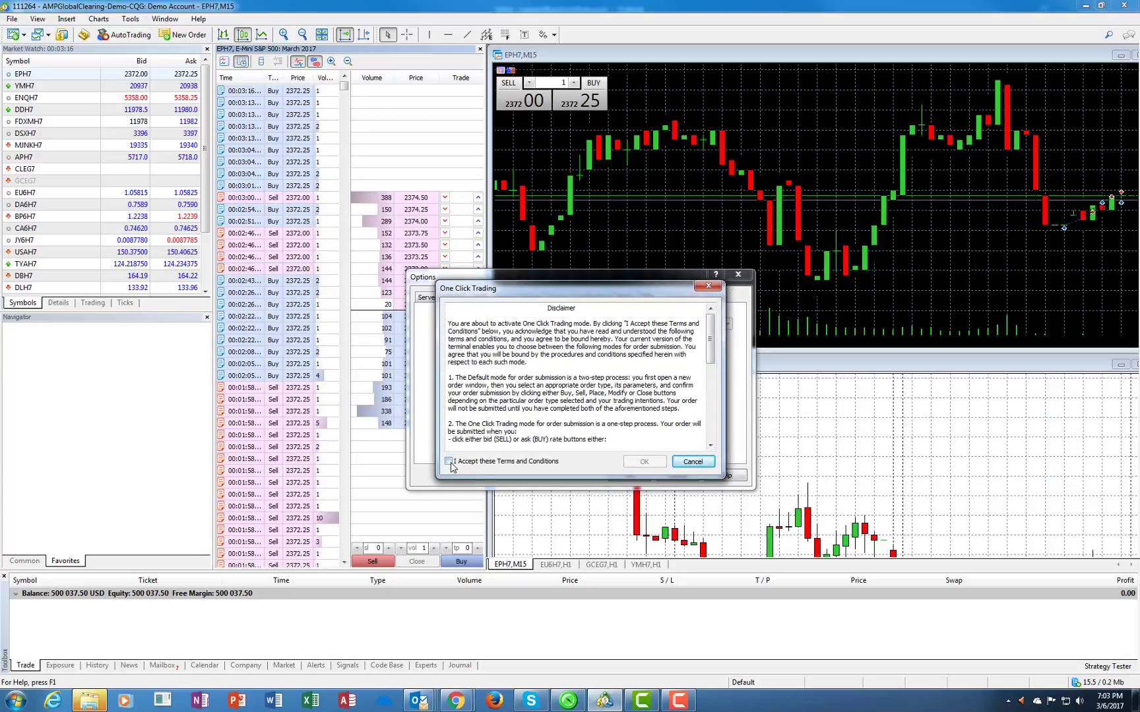
pyautogui.click(699, 462)
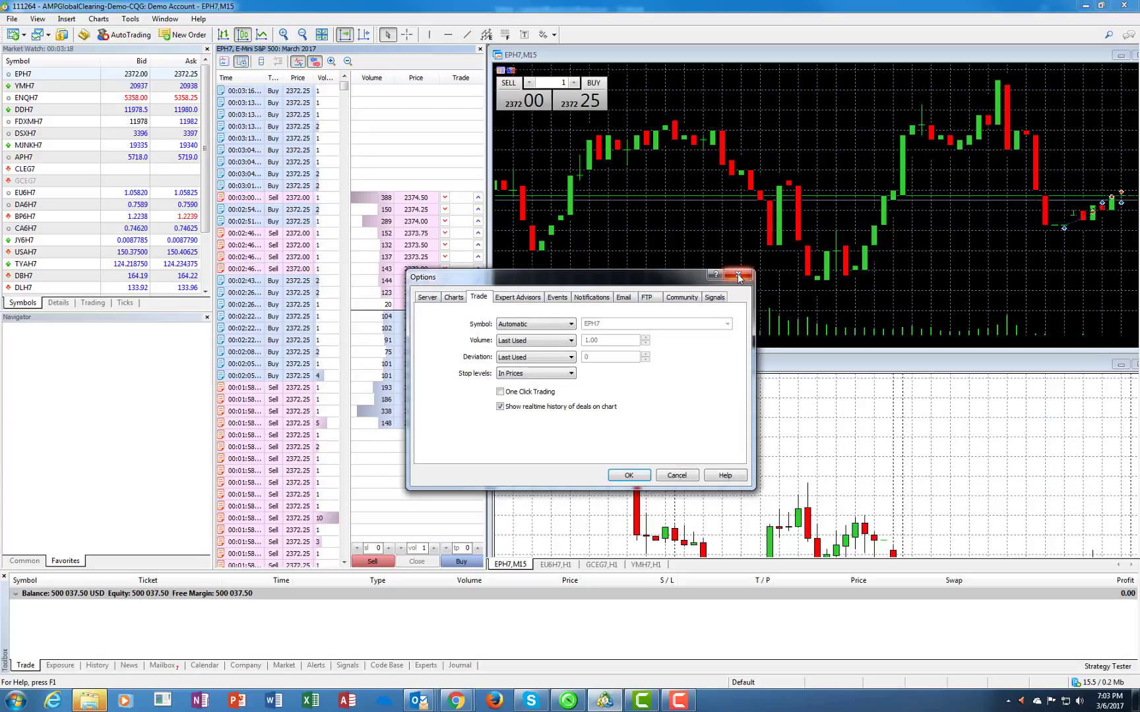
# Close Options and start a new EPH7 order as a Pending Order
pyautogui.click(738, 274)
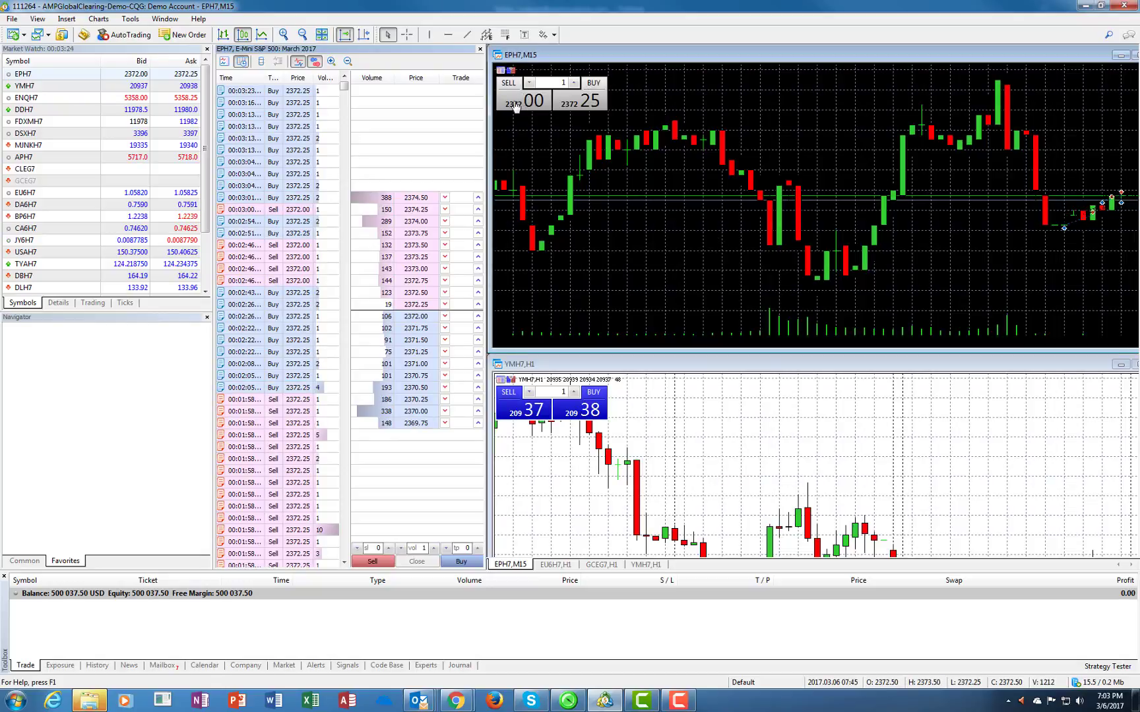
pyautogui.click(537, 104)
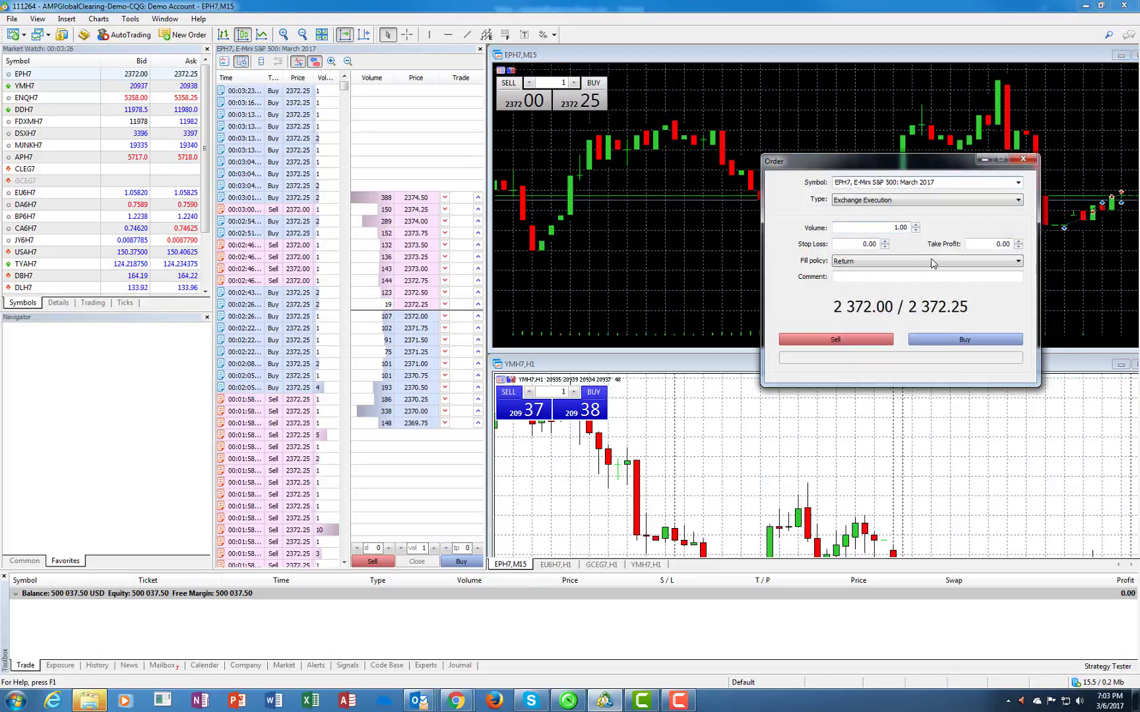
pyautogui.click(931, 200)
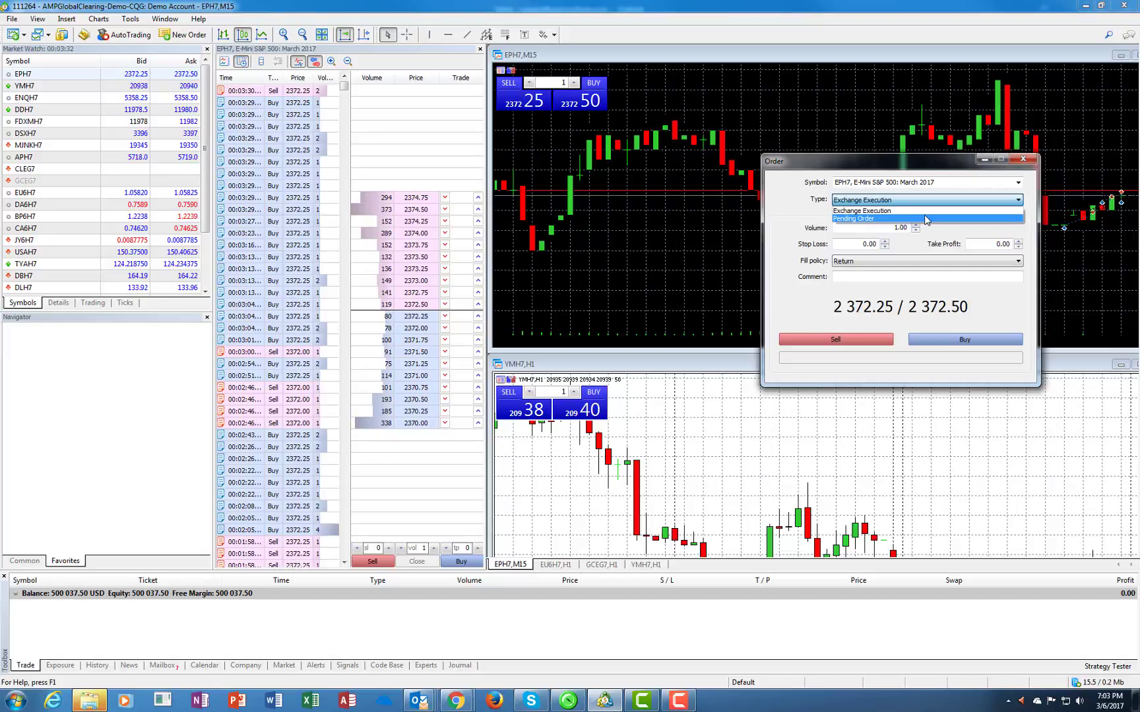
pyautogui.click(926, 218)
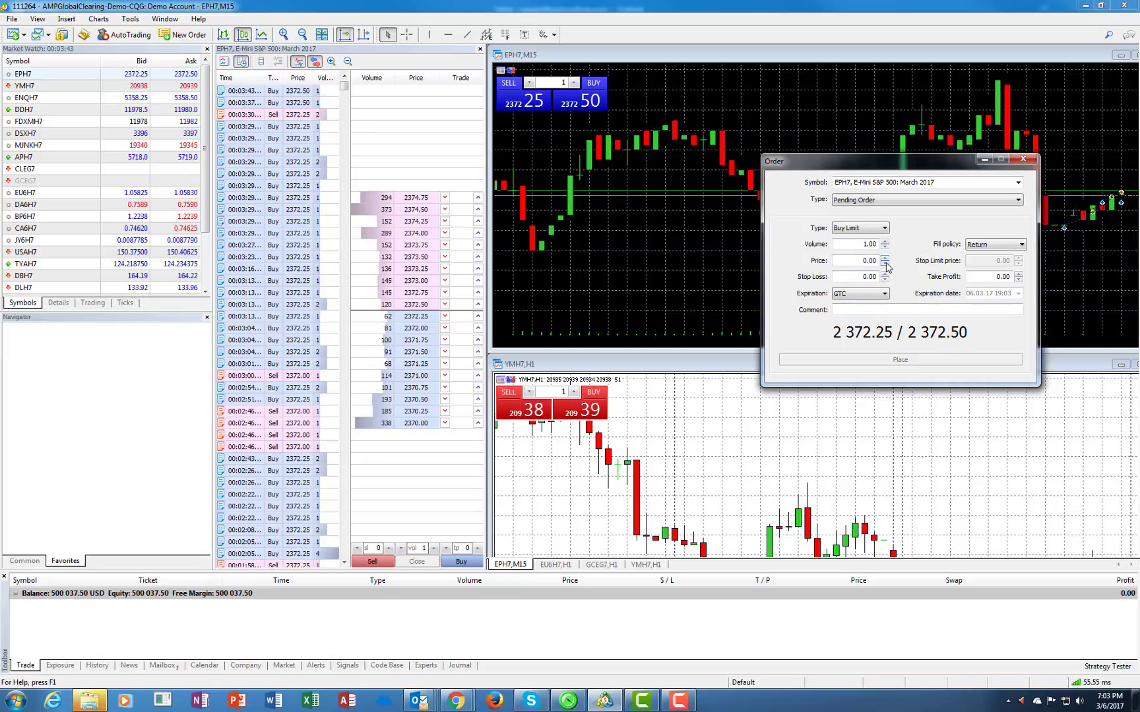
# Raise the Buy Limit price to 2375.50, place the 1-lot order, and acknowledge it
pyautogui.click(885, 258)
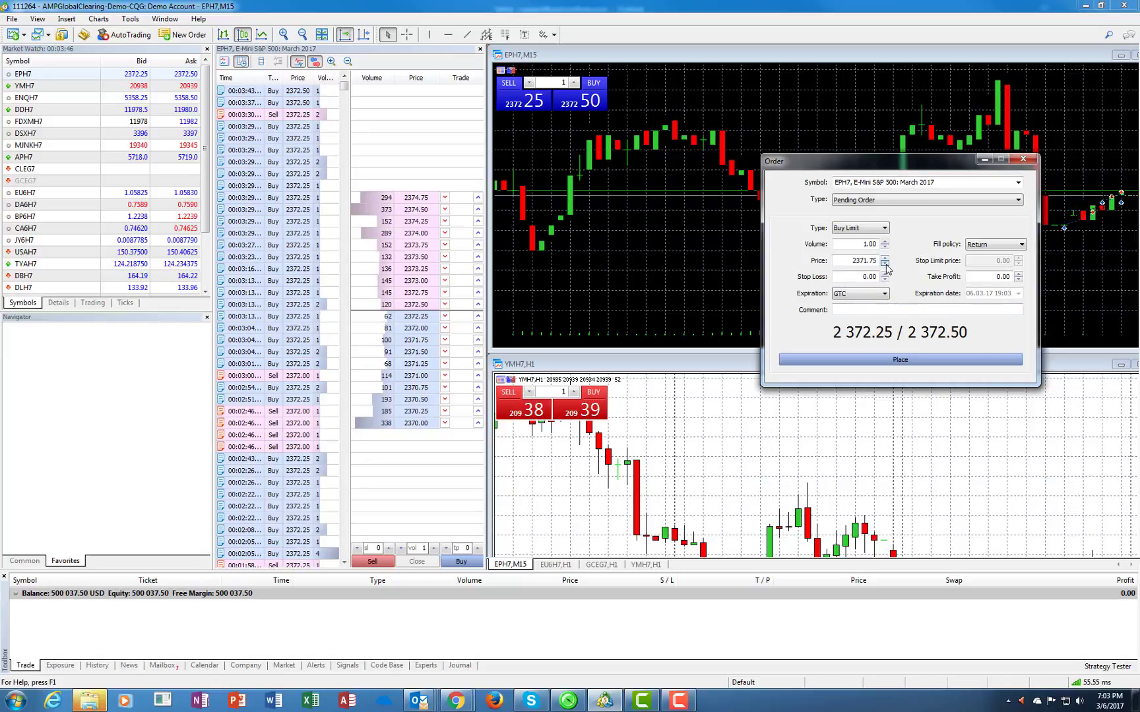
pyautogui.doubleClick(885, 259)
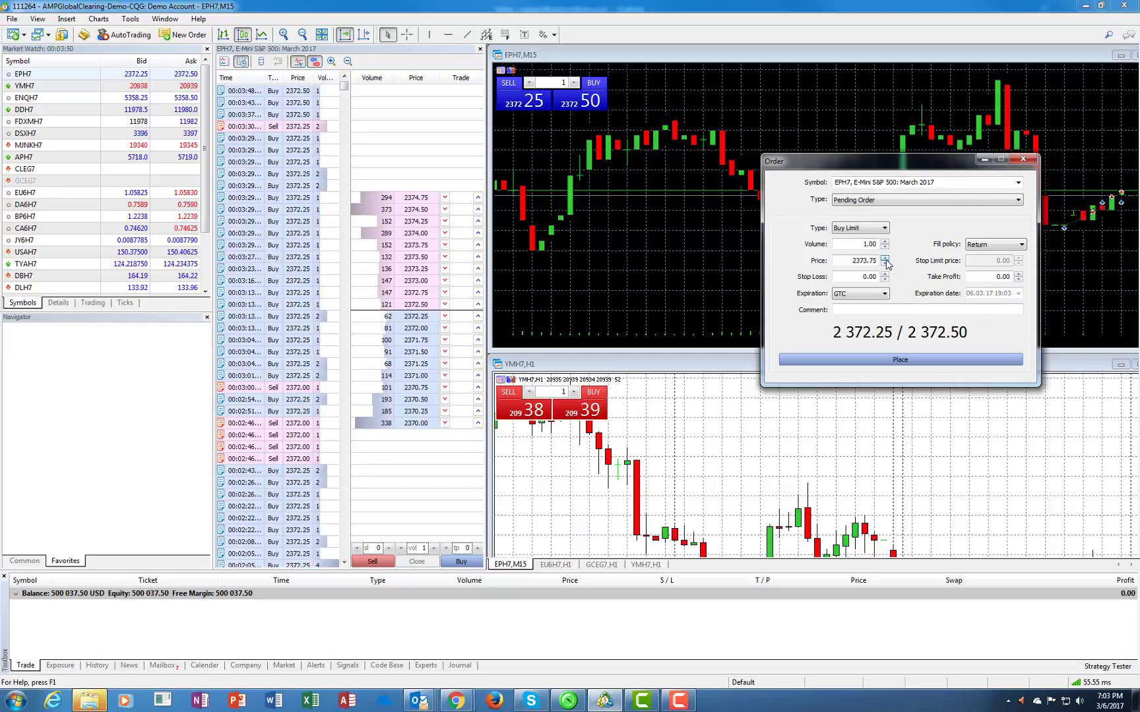
pyautogui.click(885, 260)
pyautogui.doubleClick(885, 259)
pyautogui.click(885, 259)
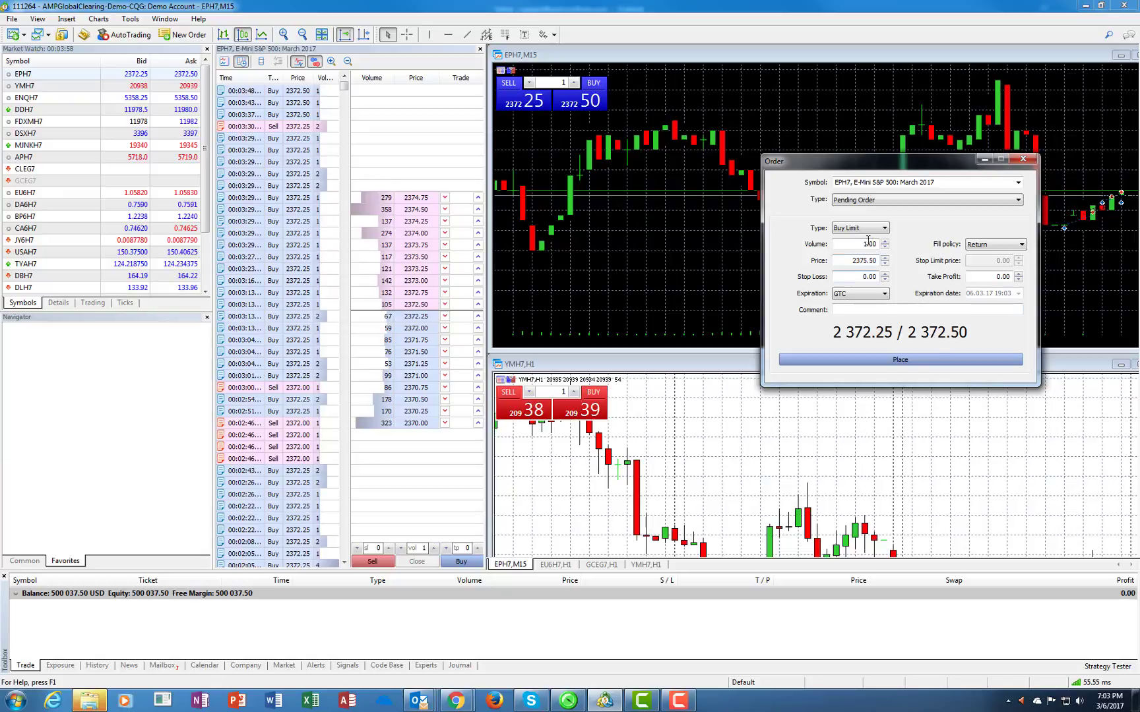
pyautogui.click(908, 360)
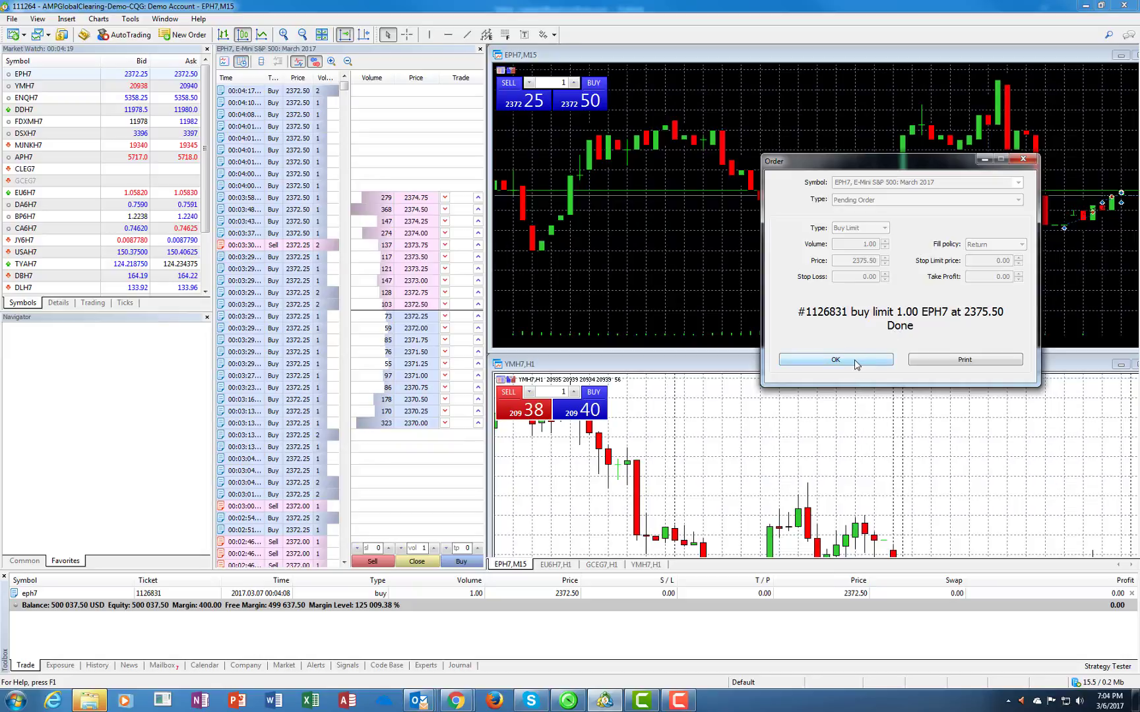
pyautogui.click(835, 360)
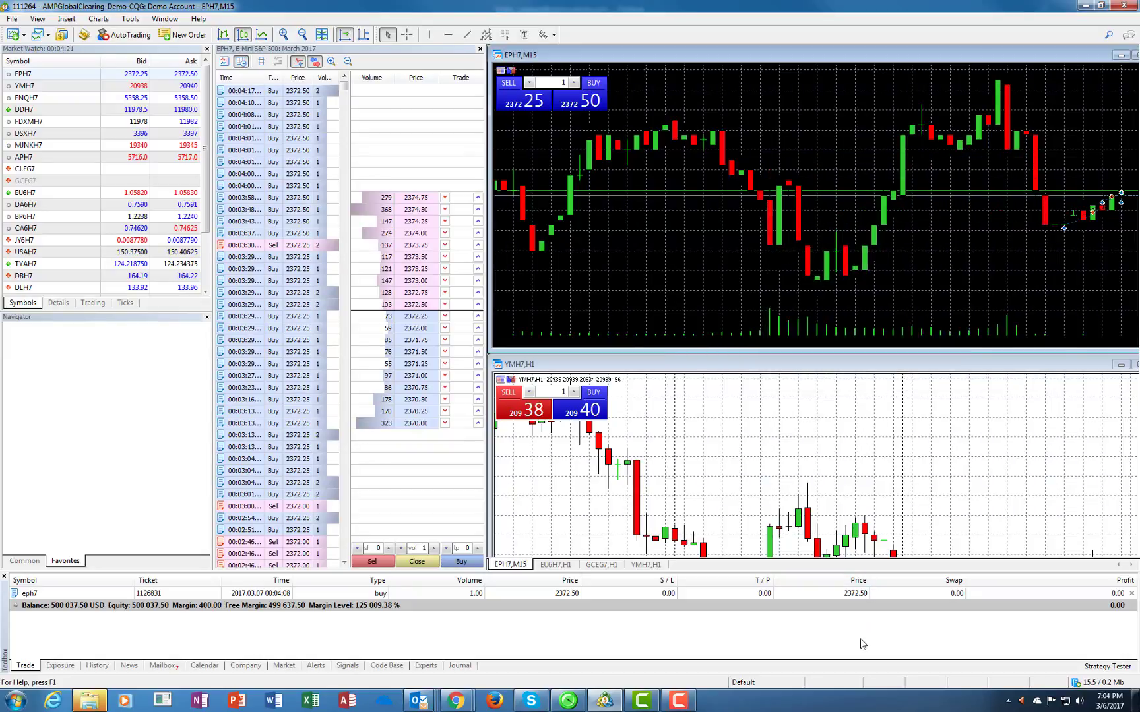
# Close the 1.00-lot EPH7 buy from the Trade tab context menu with Sell and confirm
pyautogui.click(454, 594)
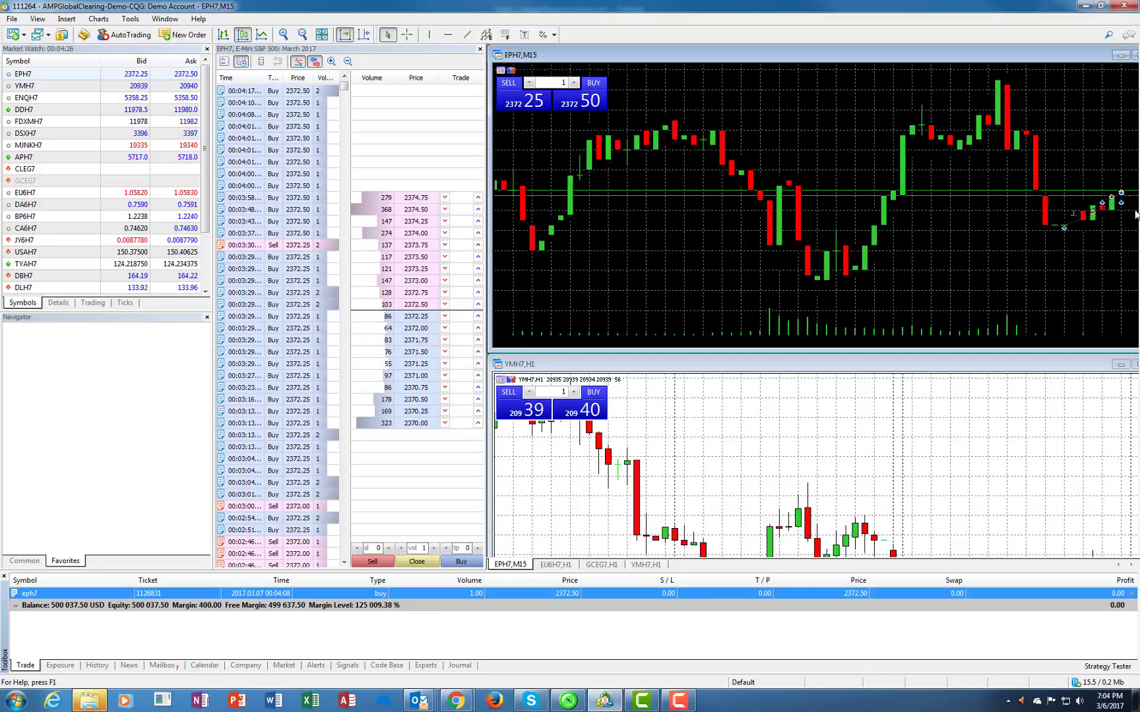
pyautogui.moveTo(1123, 200)
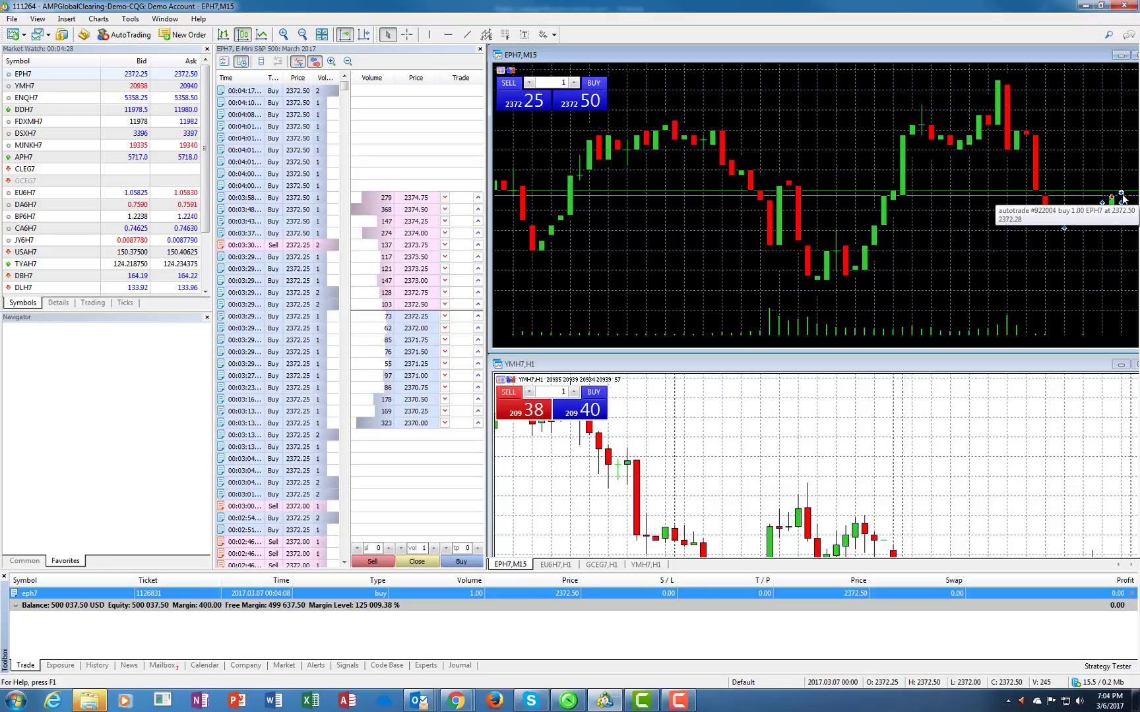
pyautogui.rightClick(611, 597)
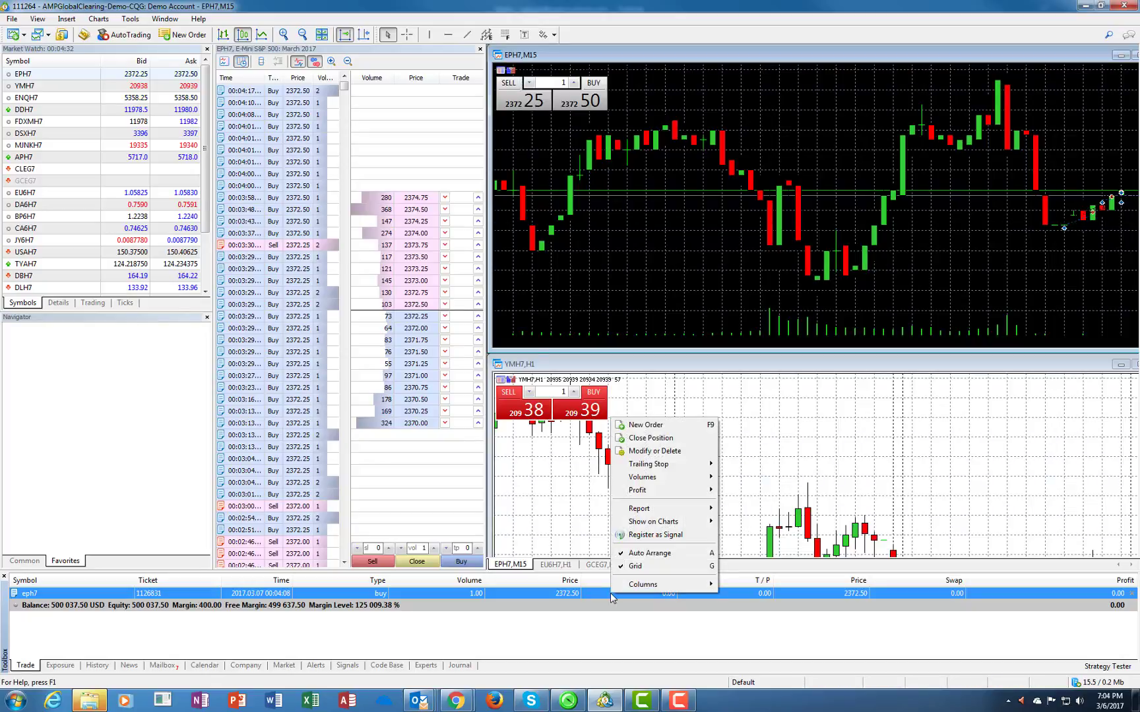
pyautogui.click(662, 437)
pyautogui.click(858, 337)
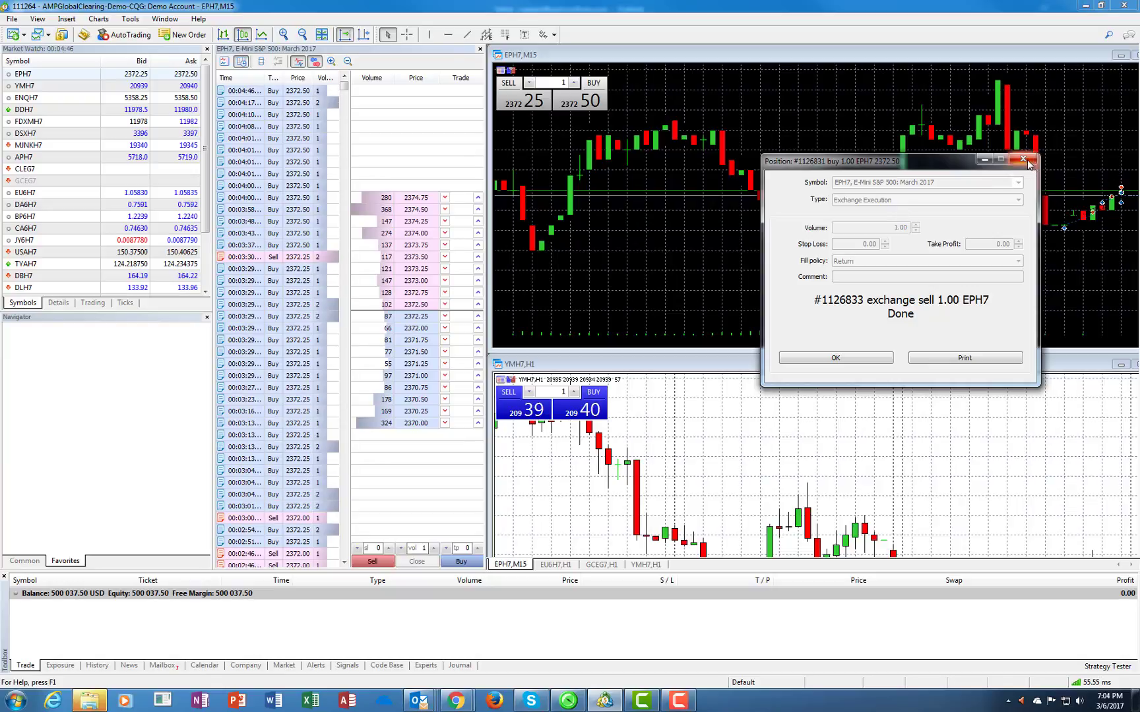
pyautogui.click(856, 357)
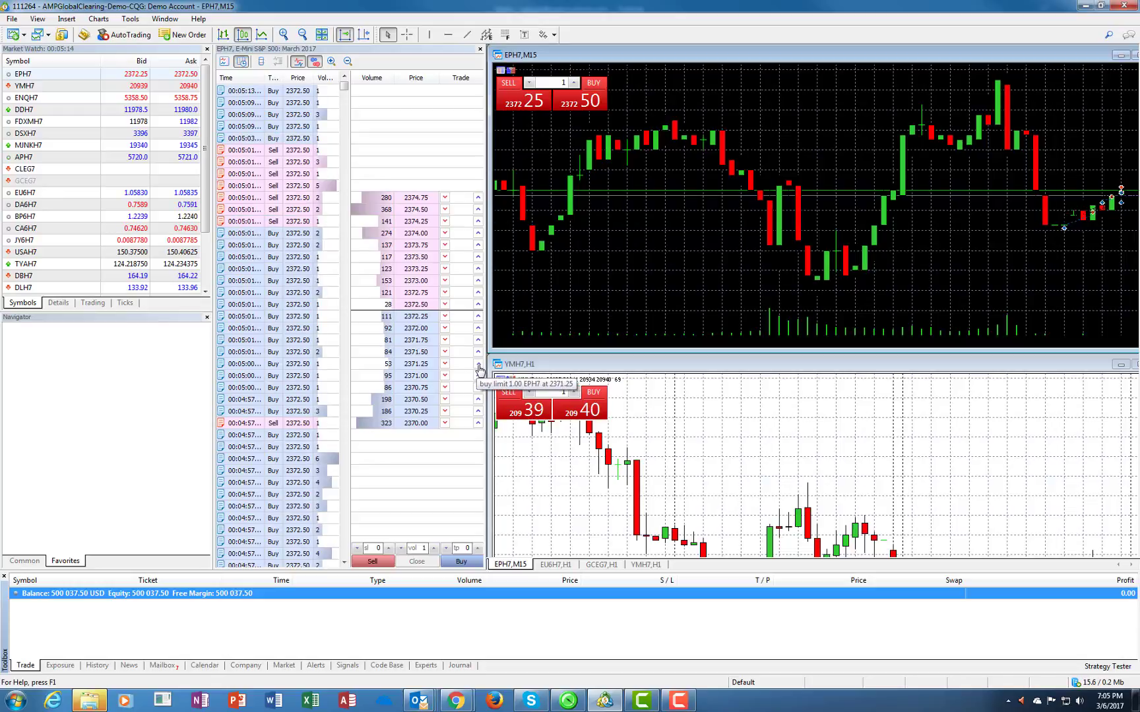
# From the DOM, place a 1.00-lot EPH7 buy limit at 2371.25 with Today expiration
pyautogui.click(478, 370)
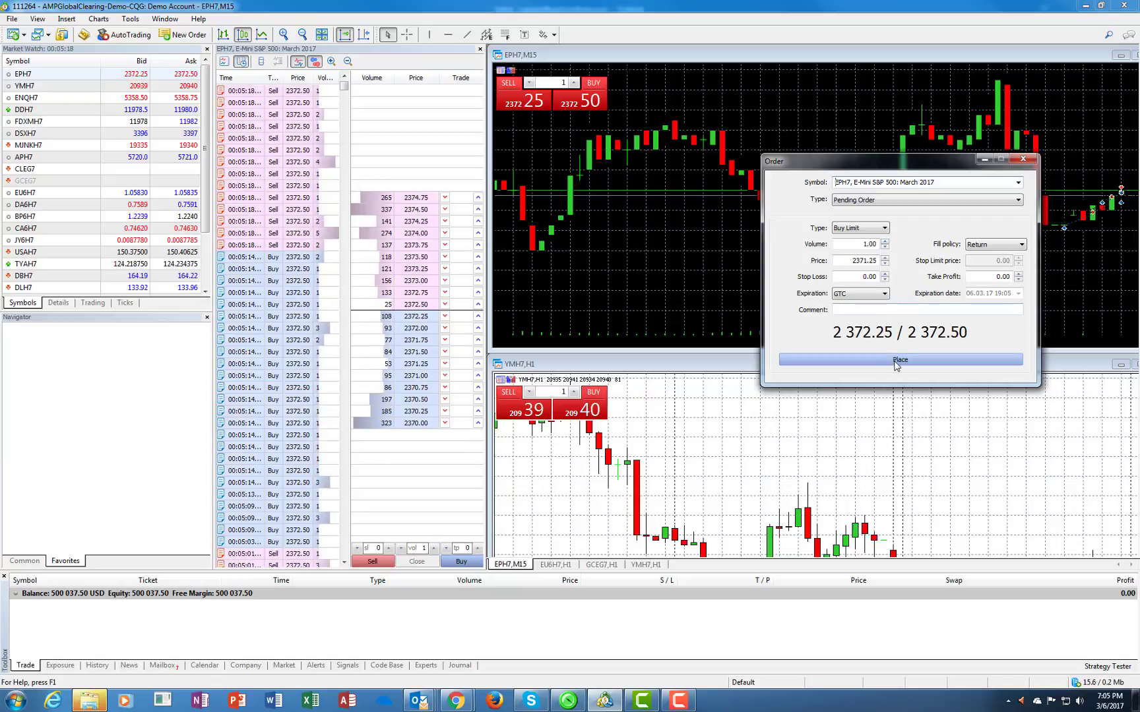
pyautogui.click(882, 294)
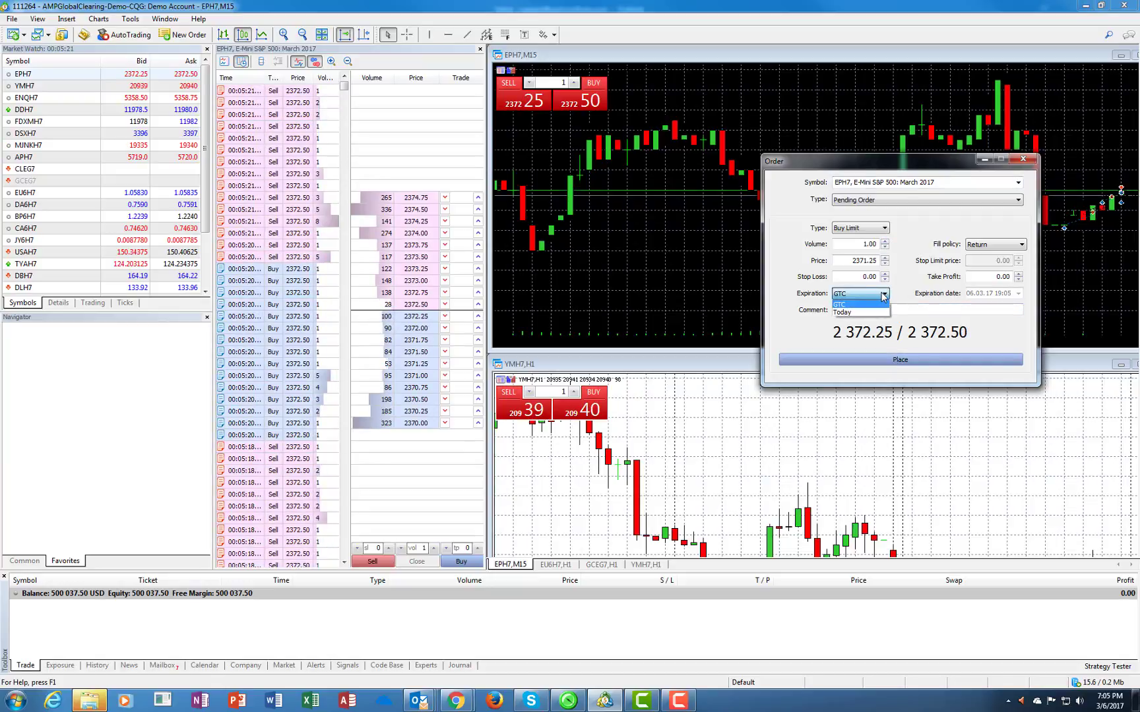
pyautogui.click(882, 294)
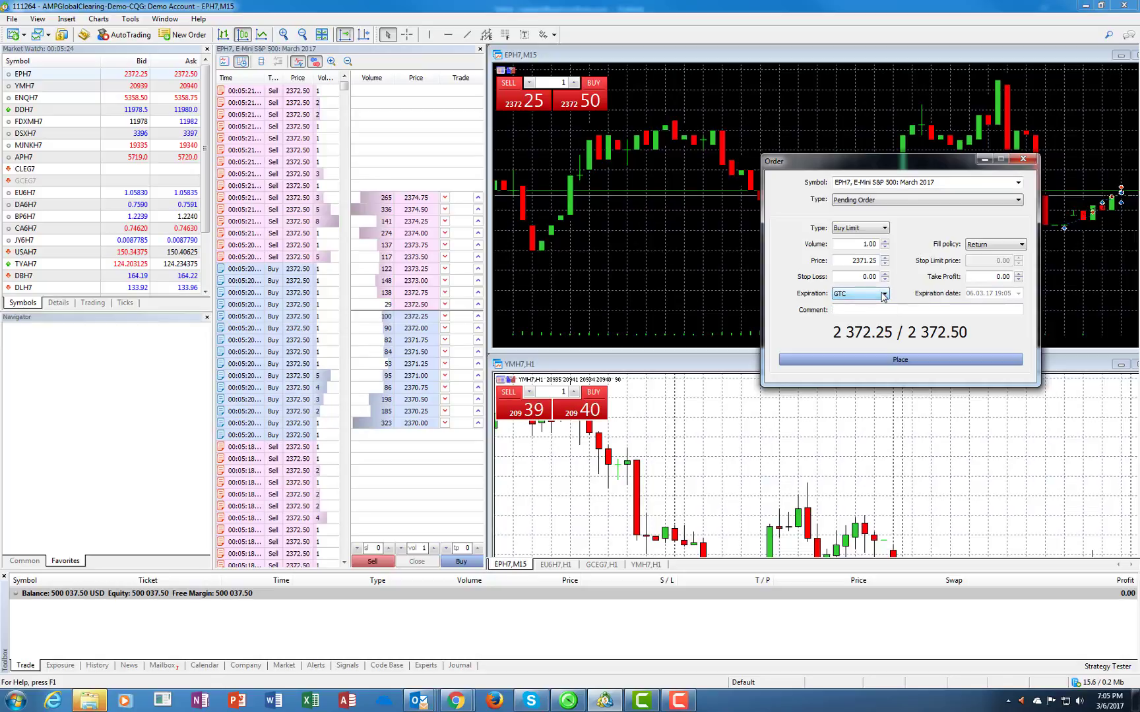
pyautogui.click(883, 294)
pyautogui.click(873, 313)
pyautogui.click(841, 362)
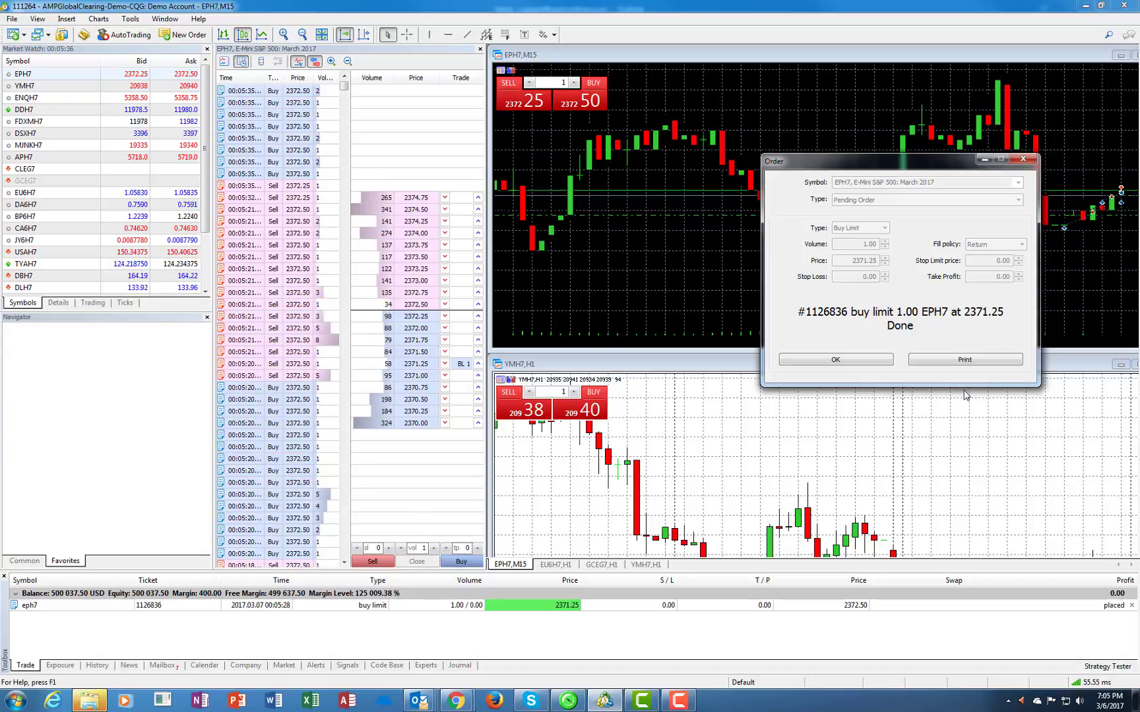
# Delete the 2371.25 buy limit from the DOM context menu and acknowledge the cancellation
pyautogui.click(864, 359)
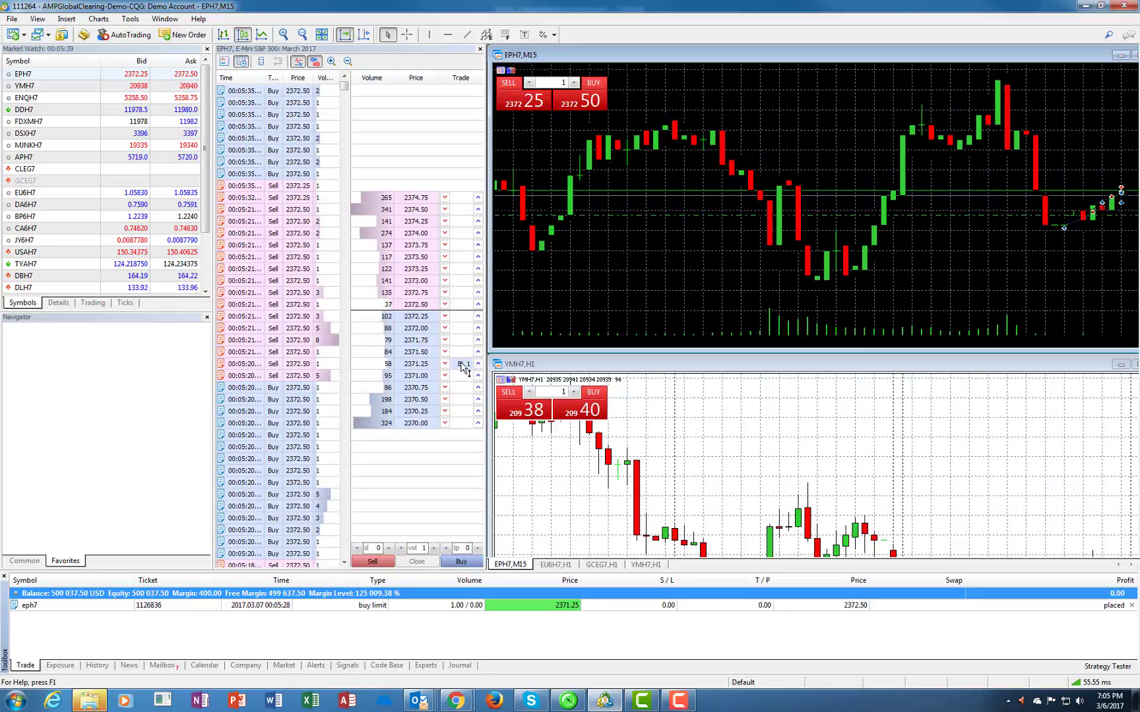
pyautogui.rightClick(461, 366)
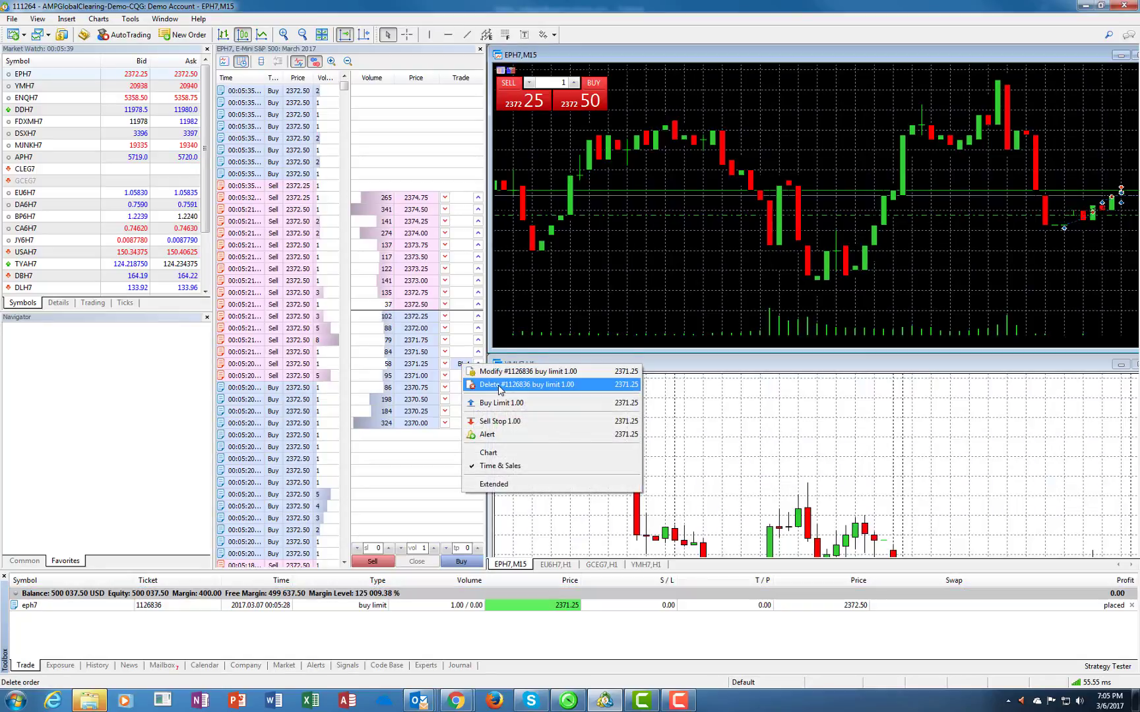
pyautogui.click(521, 372)
pyautogui.click(965, 335)
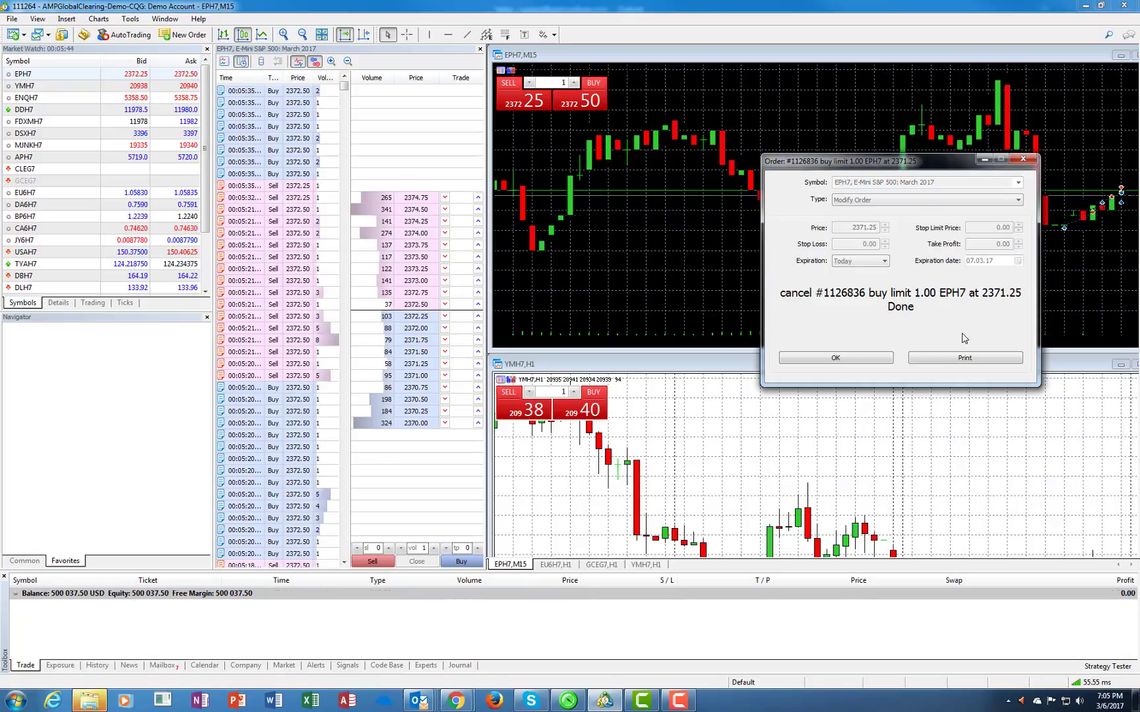
pyautogui.click(833, 358)
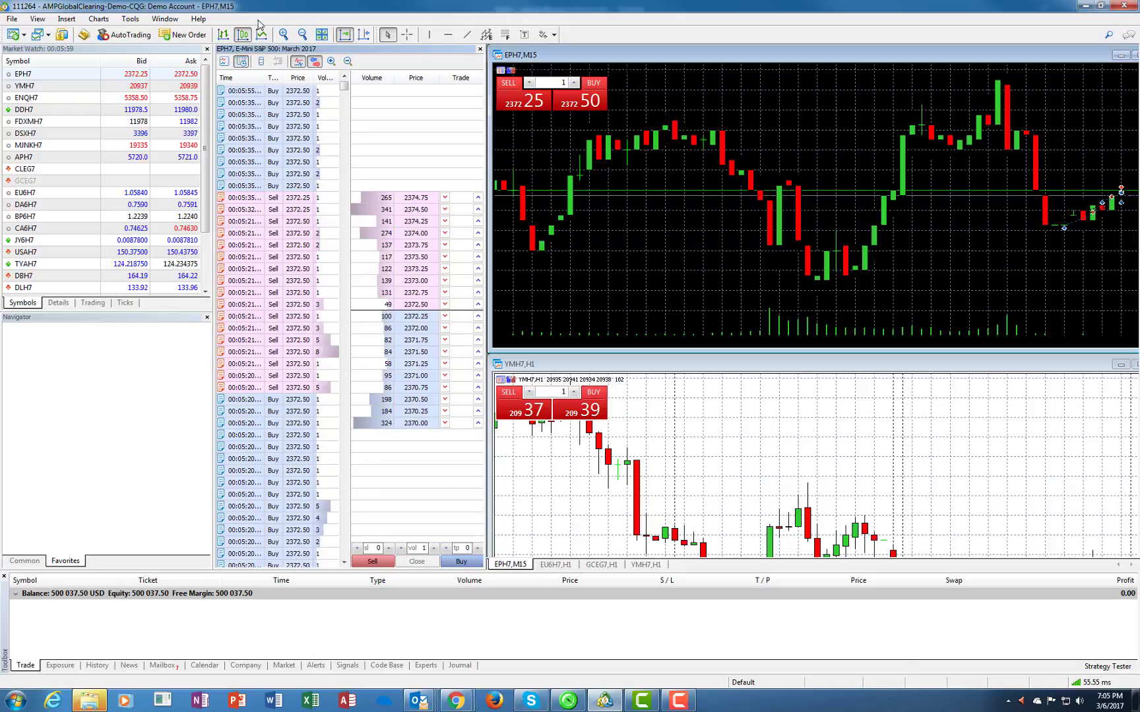
pyautogui.click(173, 34)
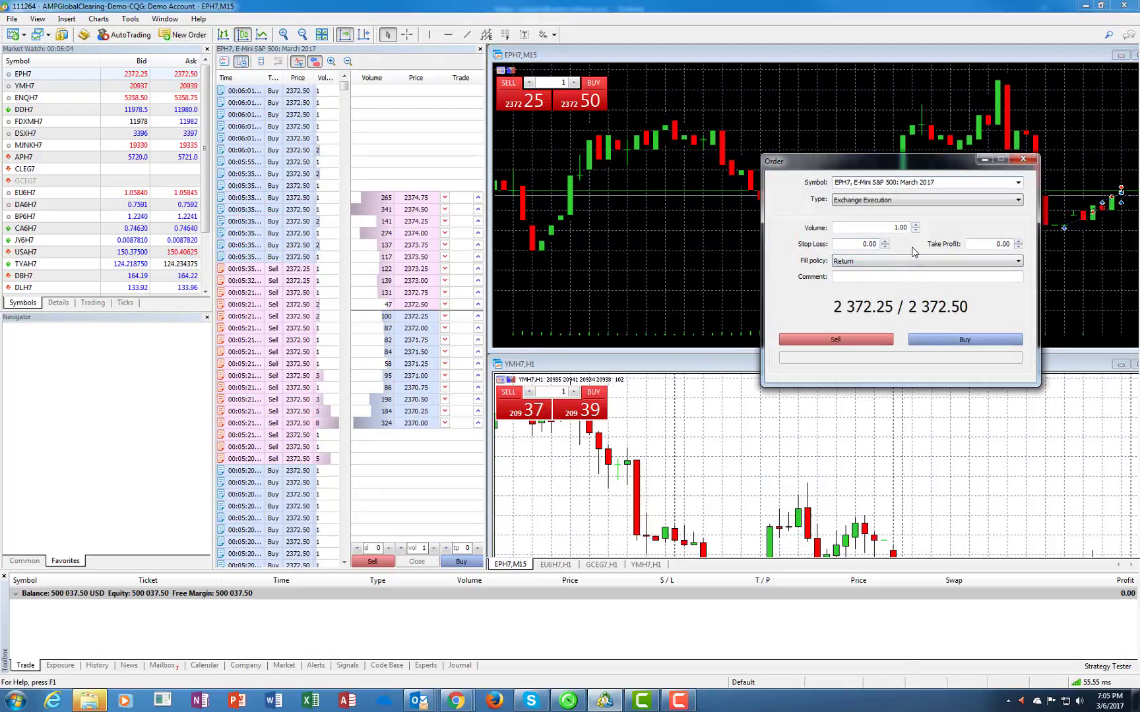
pyautogui.click(862, 201)
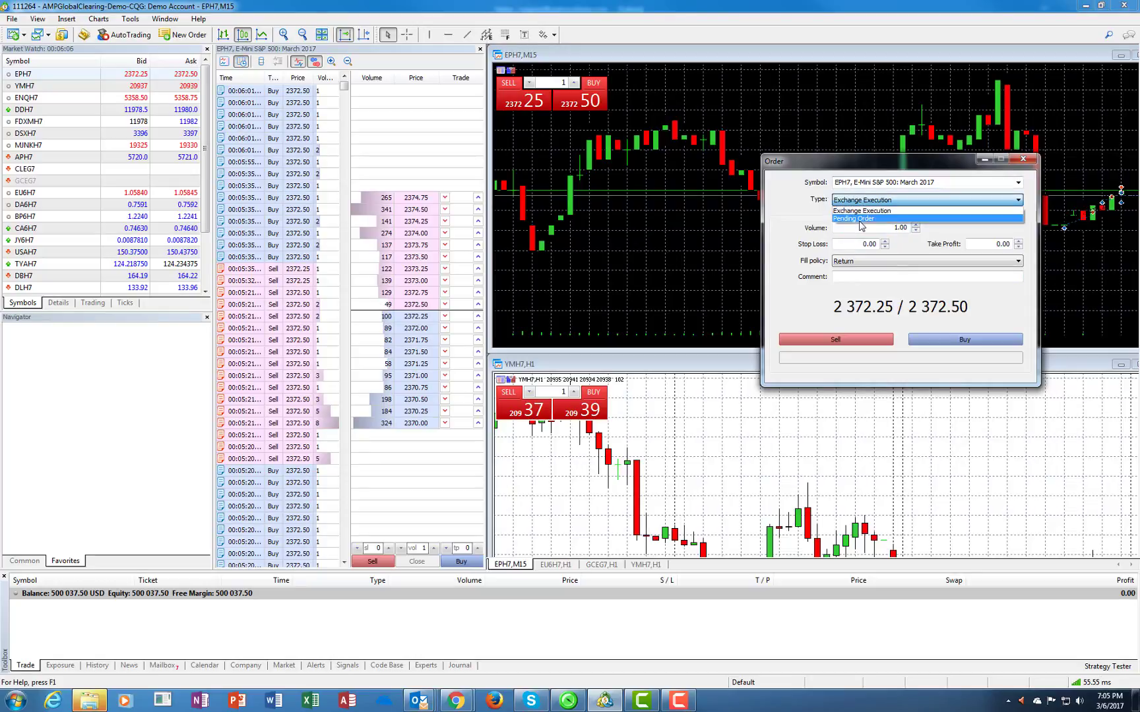
pyautogui.click(862, 219)
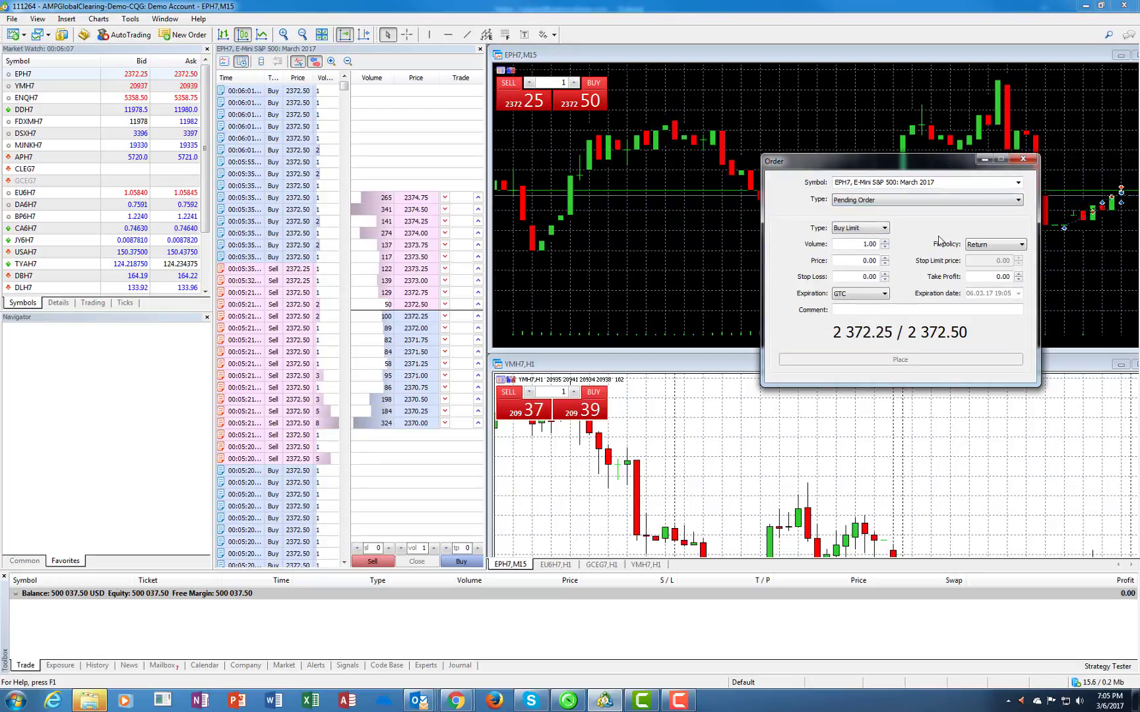
pyautogui.click(886, 258)
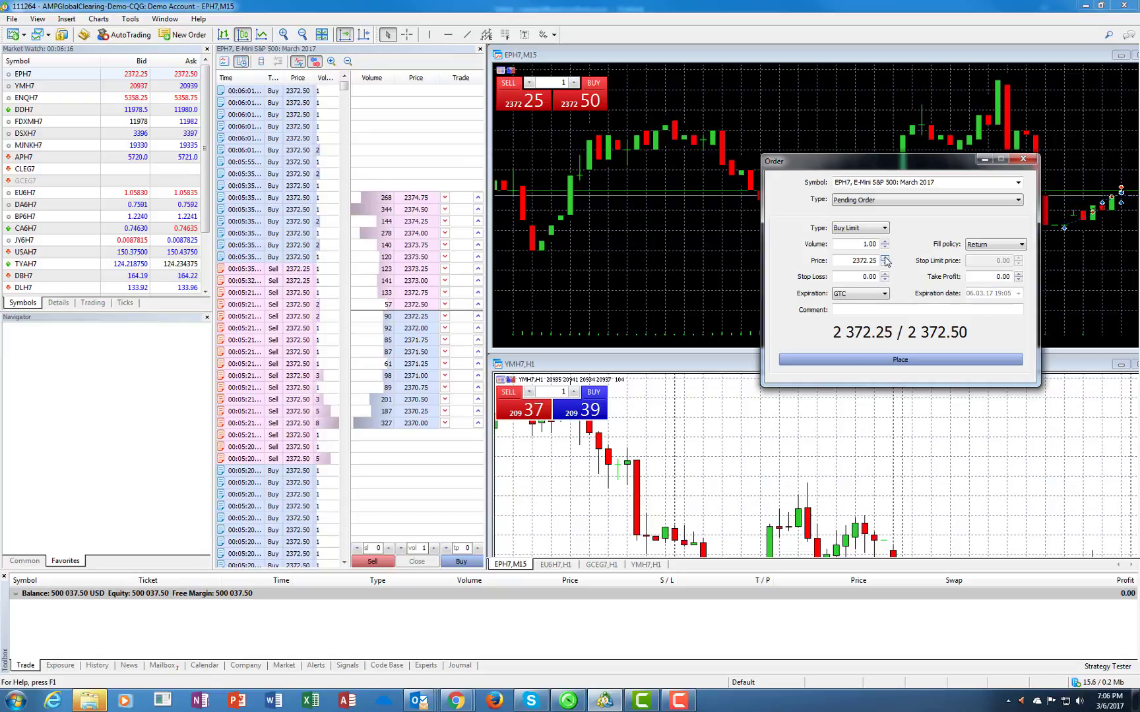
pyautogui.click(885, 259)
pyautogui.click(885, 259)
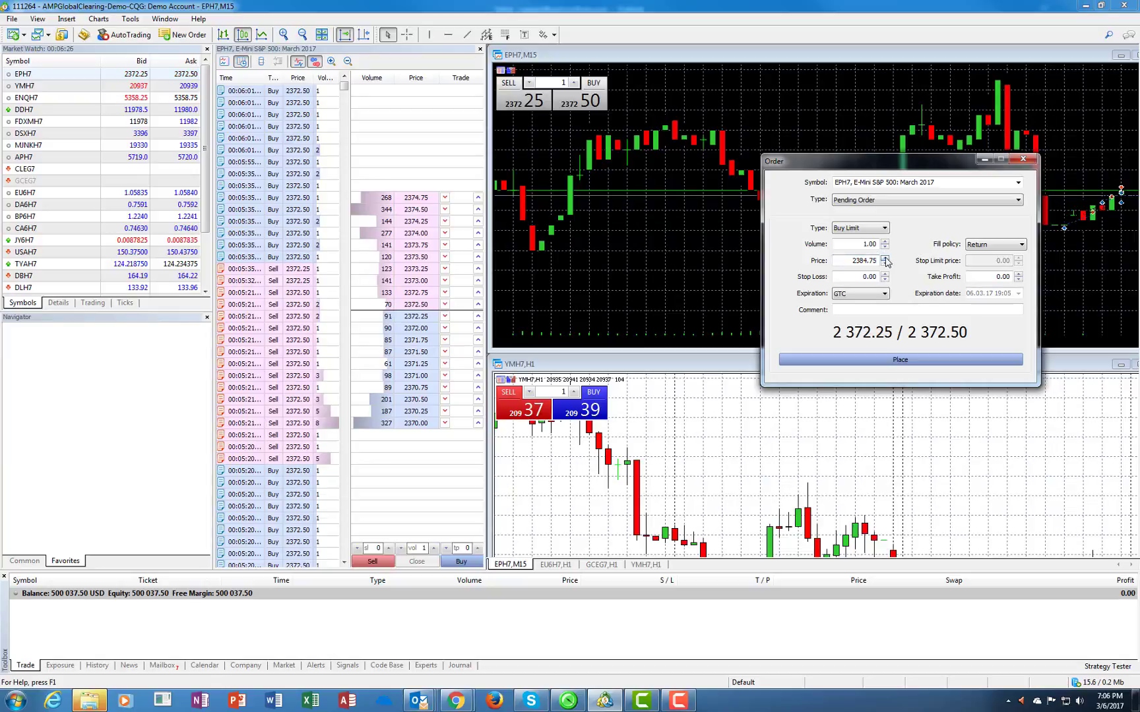
pyautogui.click(885, 264)
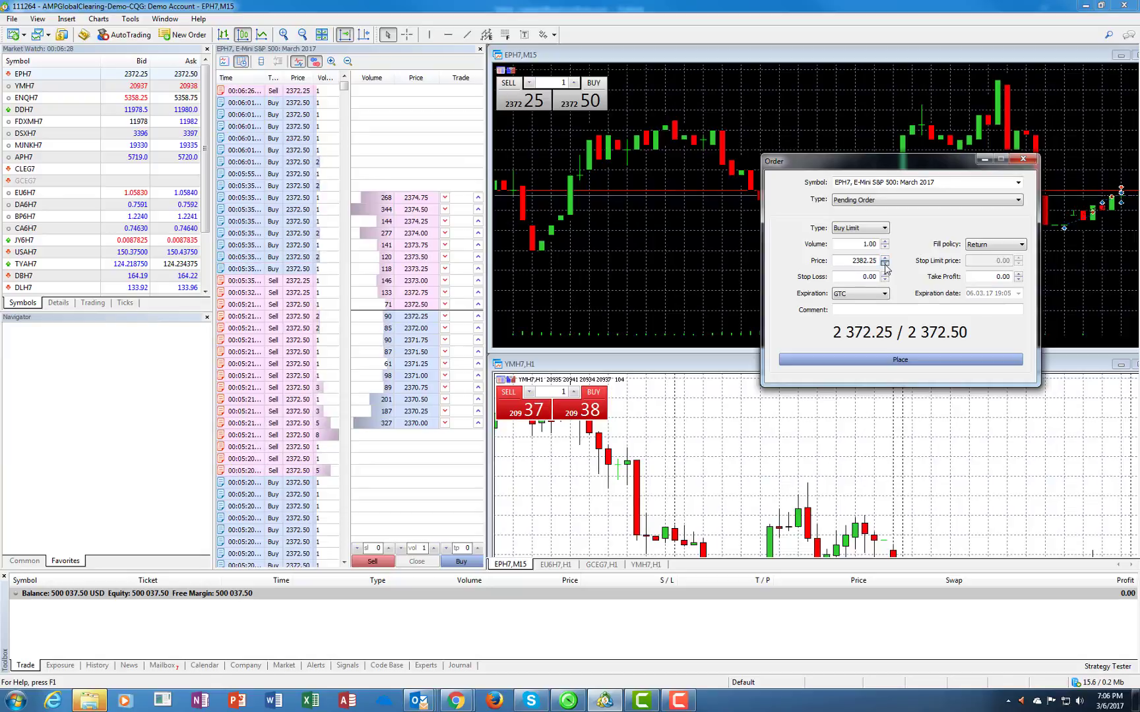
pyautogui.moveTo(885, 265); pyautogui.dragTo(883, 269)
pyautogui.moveTo(884, 266); pyautogui.dragTo(884, 267)
pyautogui.moveTo(886, 259); pyautogui.dragTo(887, 260)
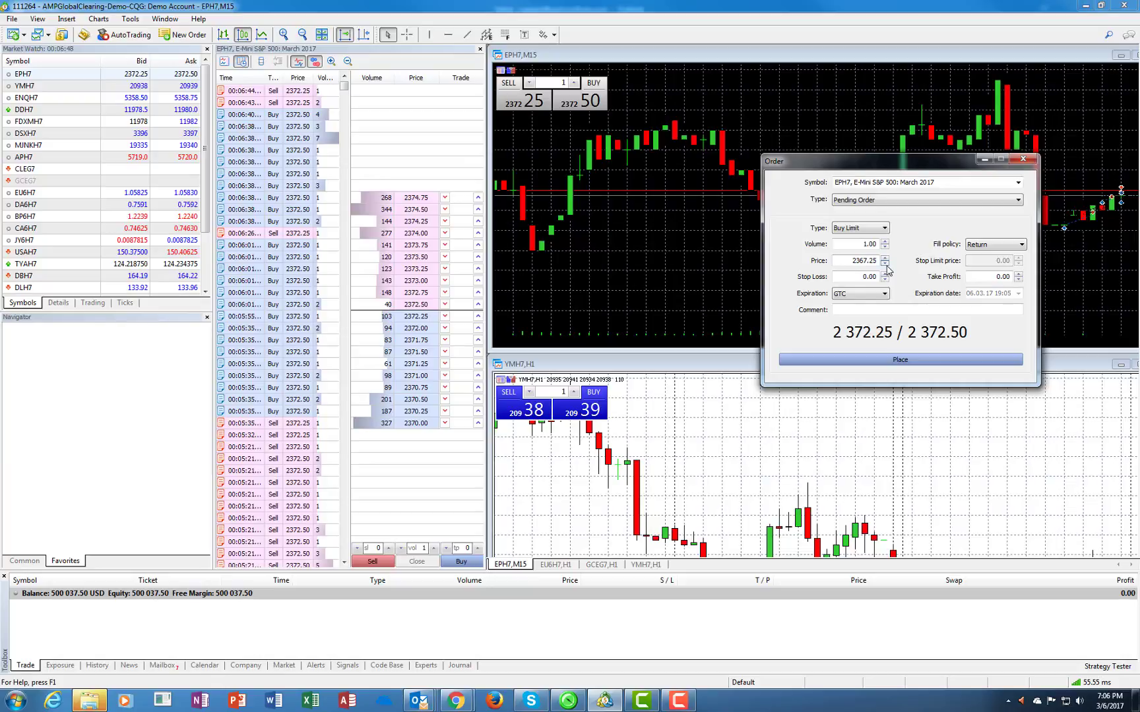
pyautogui.click(884, 258)
pyautogui.click(1023, 159)
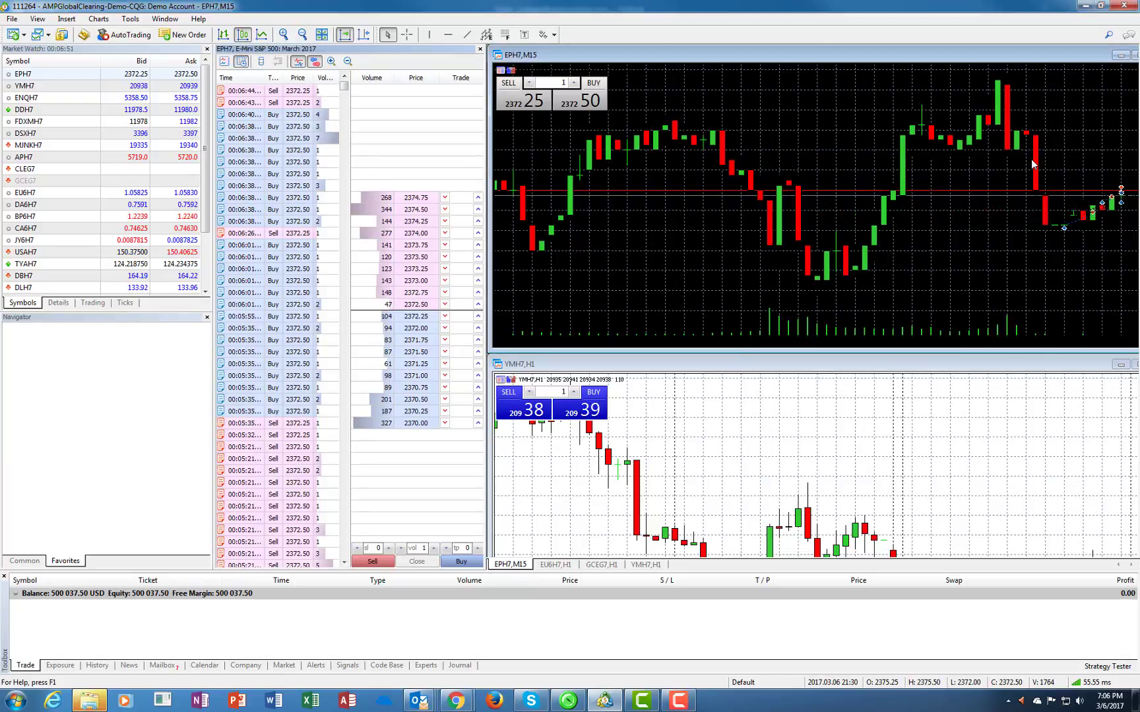